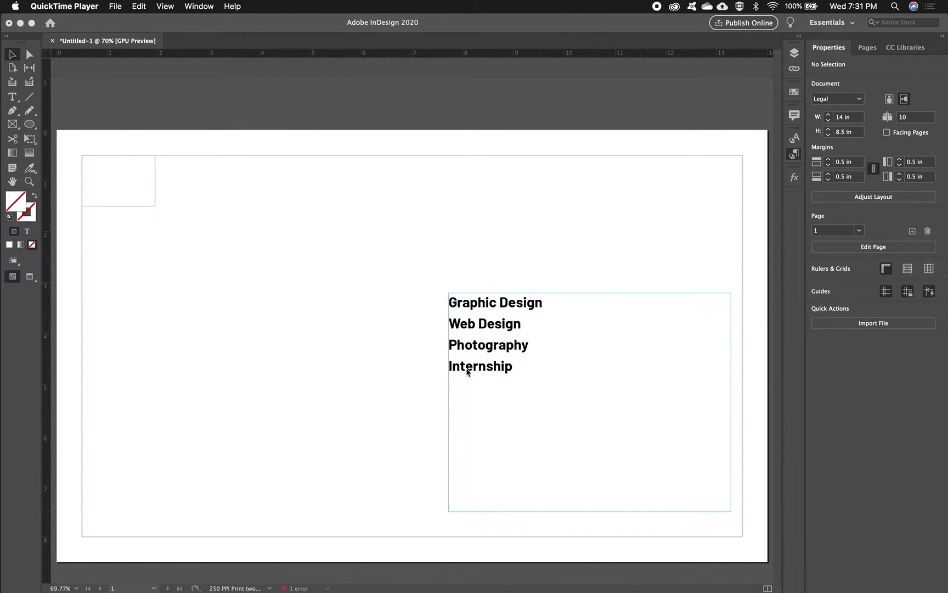
# Step: Show thumbnails of all ten pages in the Pages panel and make page 1 active
pyautogui.scroll(-10, 468, 418)
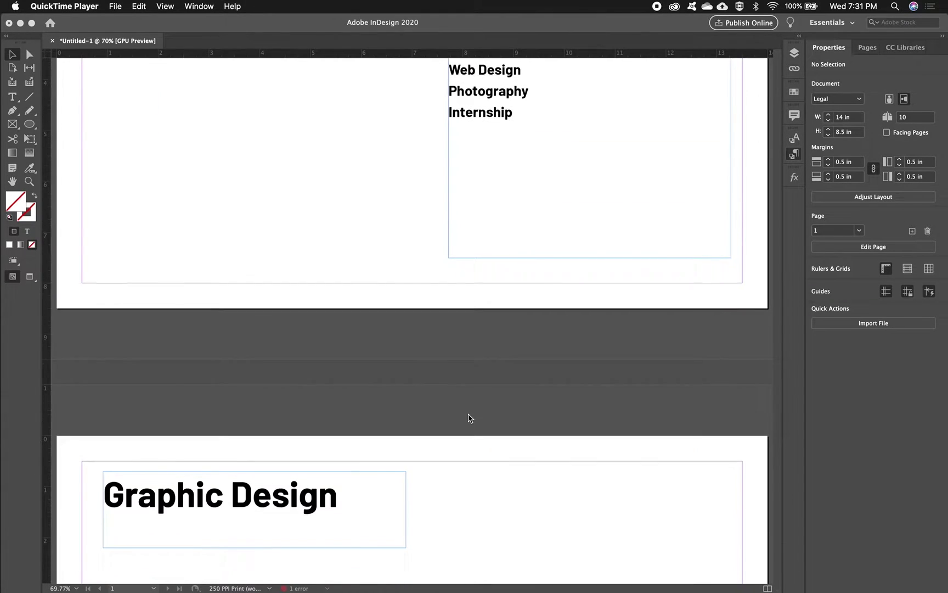
pyautogui.scroll(-4, 428, 449)
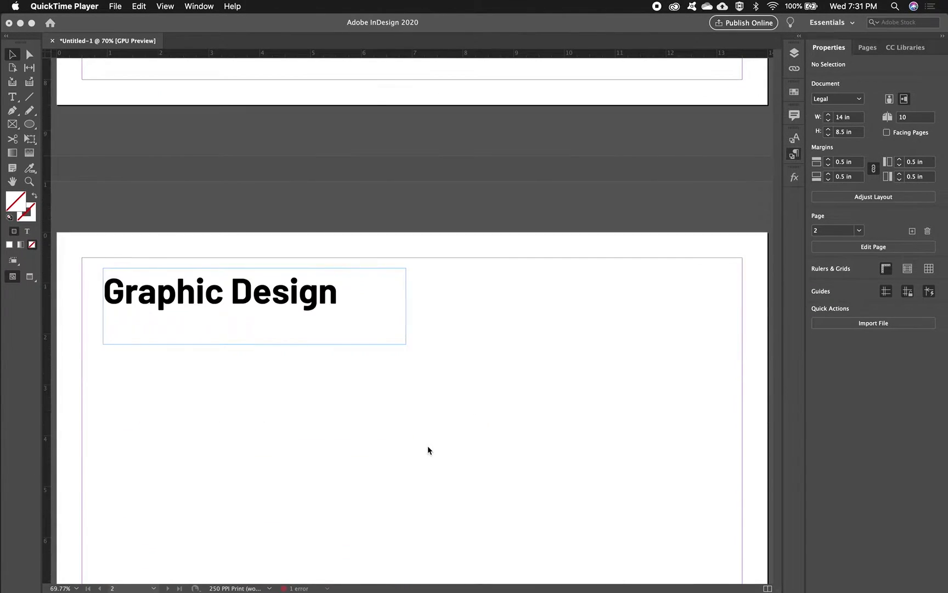
pyautogui.scroll(-20, 428, 448)
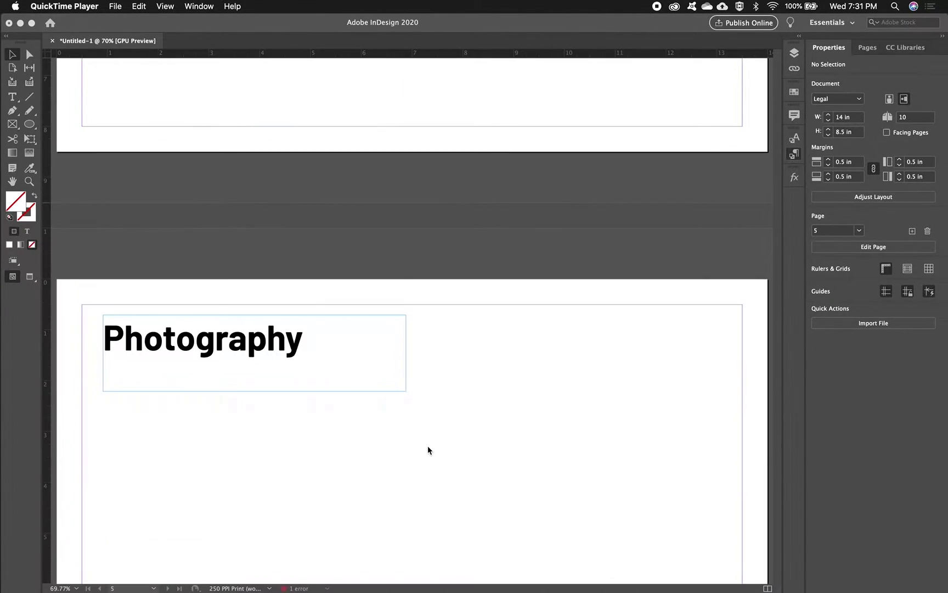
pyautogui.scroll(20, 428, 446)
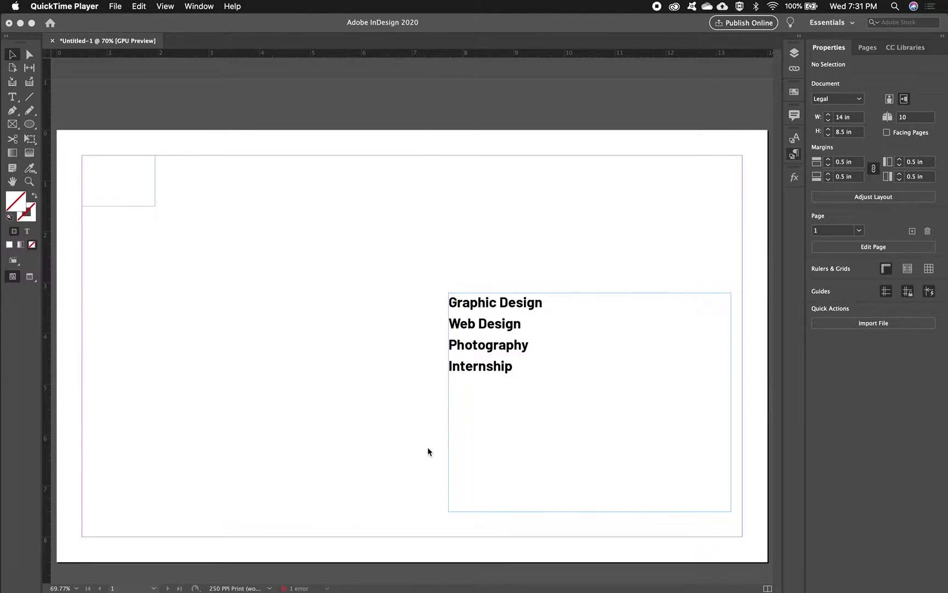
pyautogui.click(867, 48)
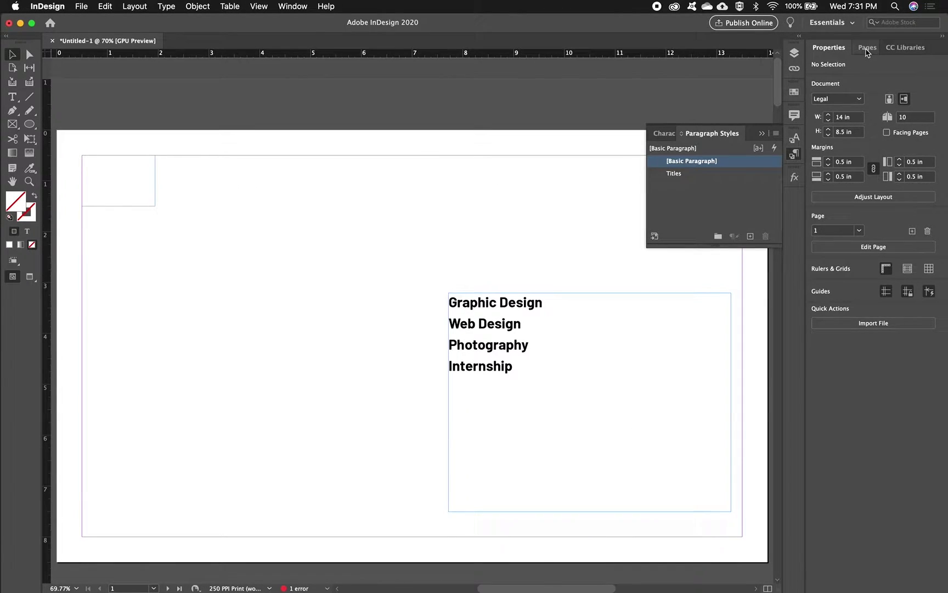
pyautogui.click(867, 48)
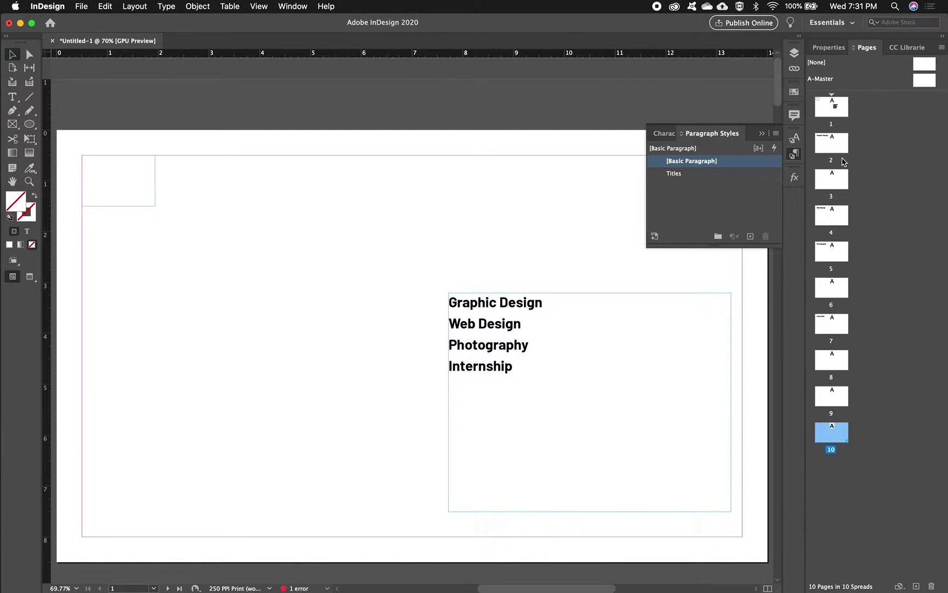
pyautogui.click(325, 226)
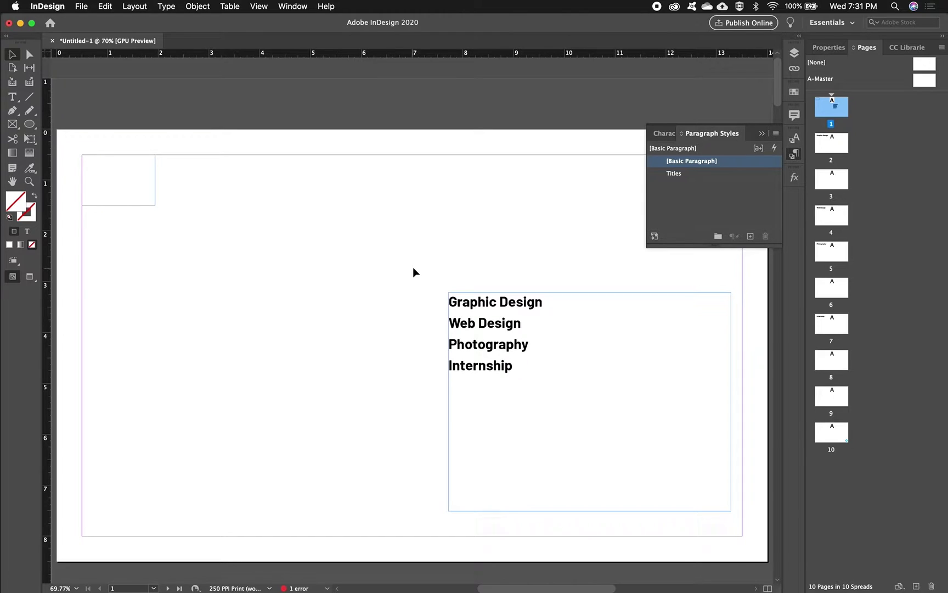
# Step: Scroll to page 2 and put the insertion point at the start of the Graphic Design title
pyautogui.scroll(-5, 472, 325)
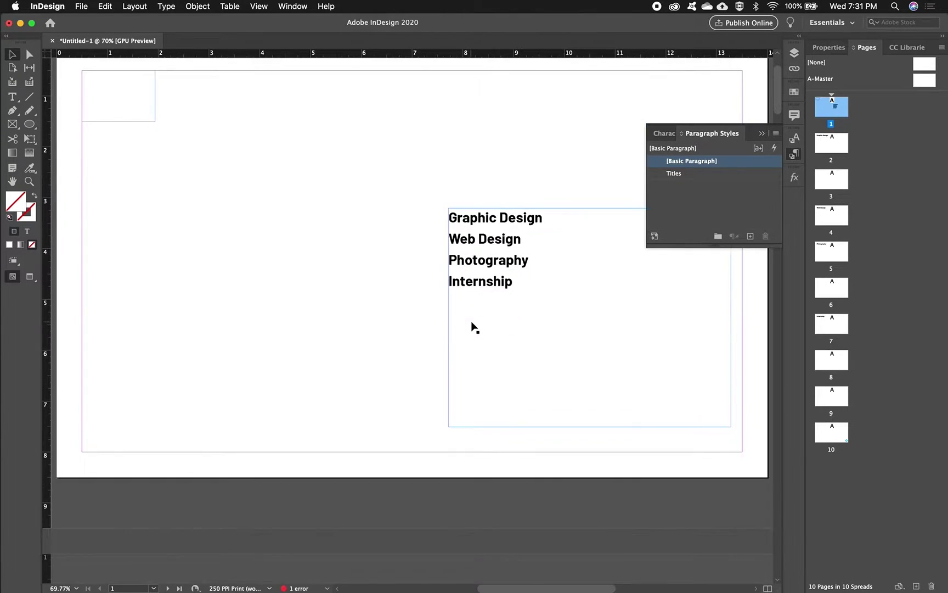
pyautogui.scroll(-7, 472, 322)
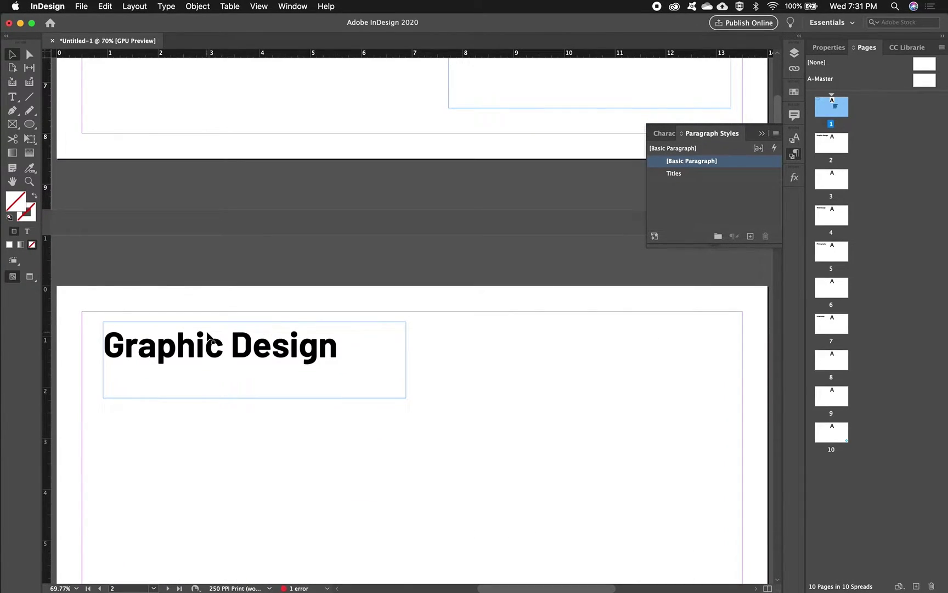
pyautogui.doubleClick(121, 349)
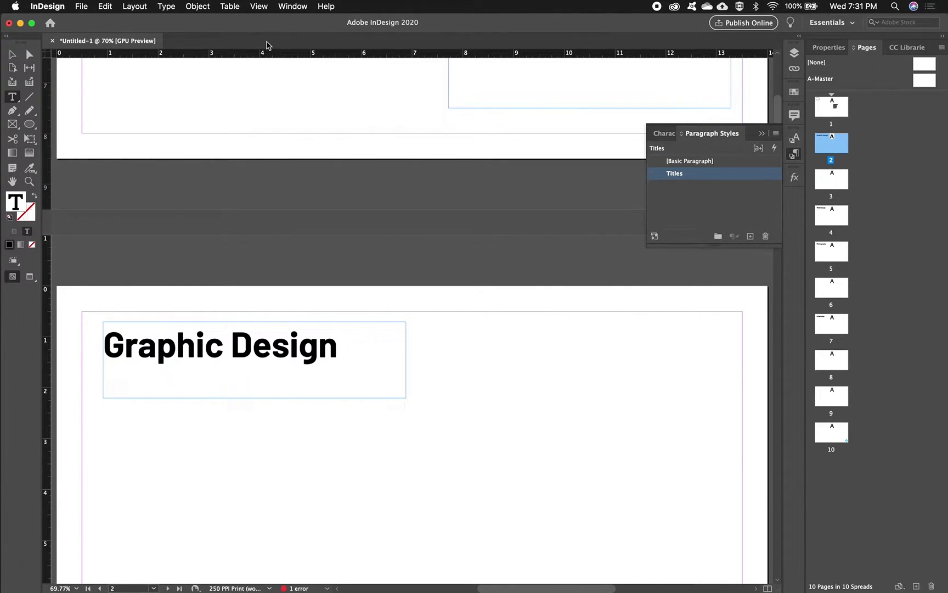
# Step: Open the Hyperlinks panel from Window > Interactive
pyautogui.click(291, 6)
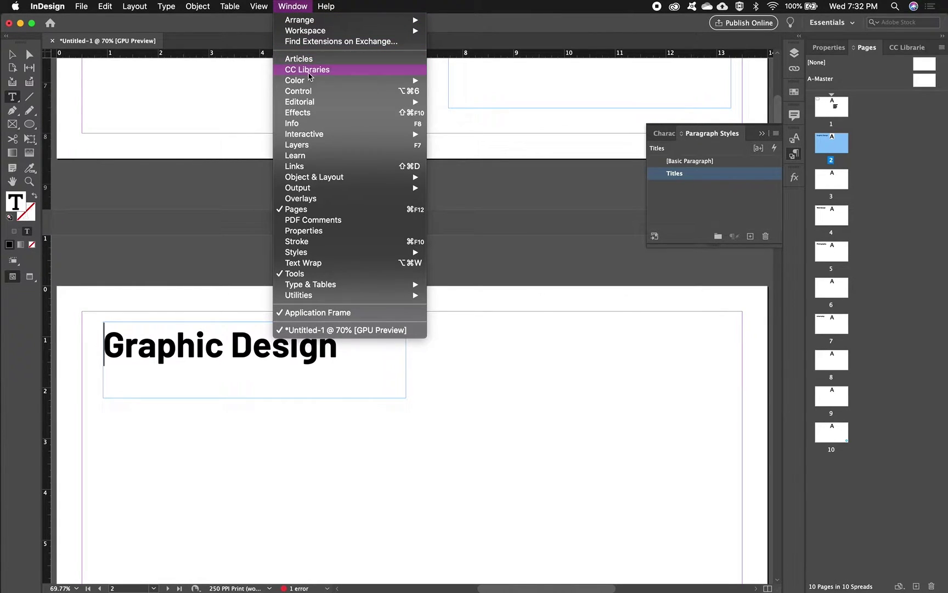
pyautogui.moveTo(318, 136)
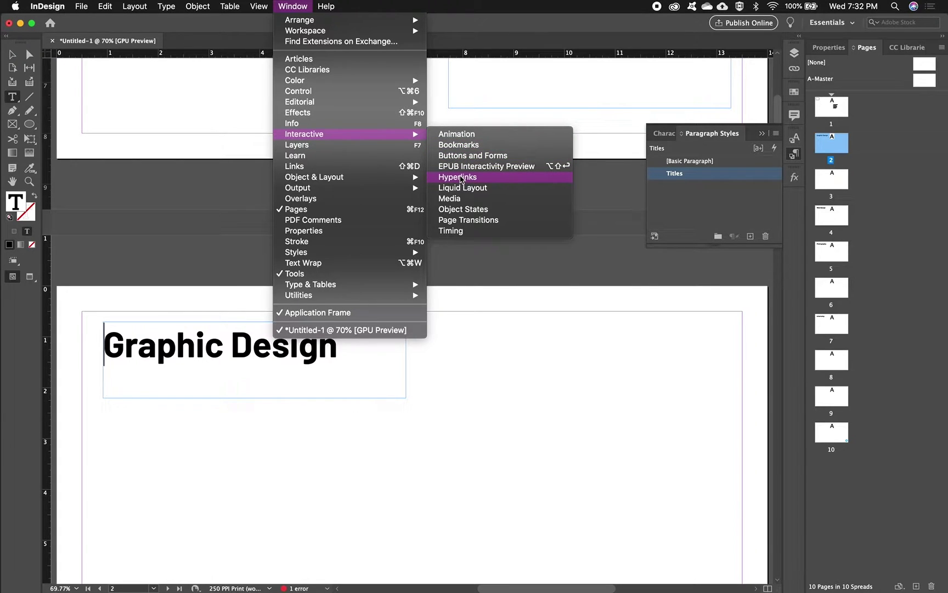
pyautogui.click(460, 177)
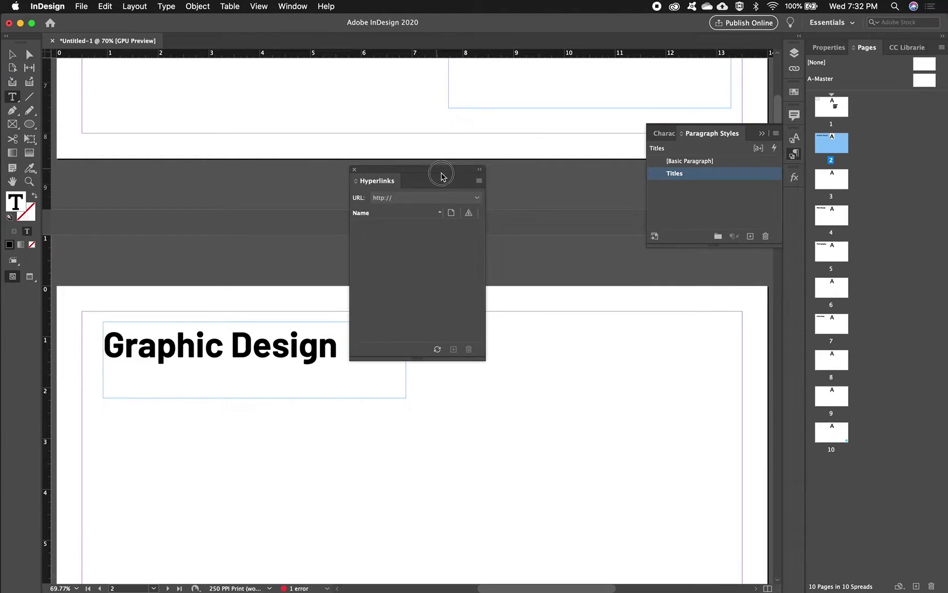
# Step: Create a Text Anchor destination named 'Graphic Design Section' at the page 2 heading
pyautogui.moveTo(438, 169); pyautogui.dragTo(690, 282)
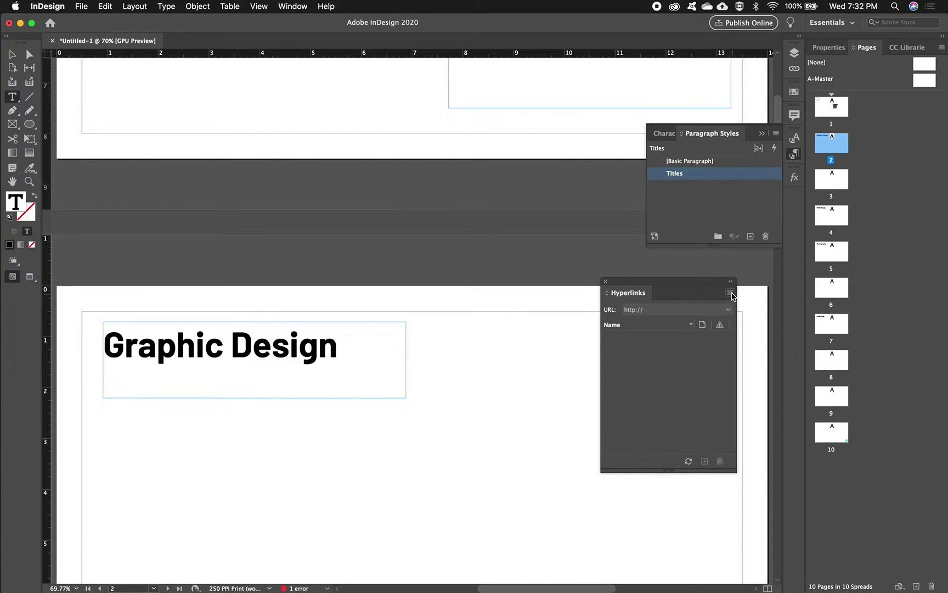
pyautogui.click(730, 294)
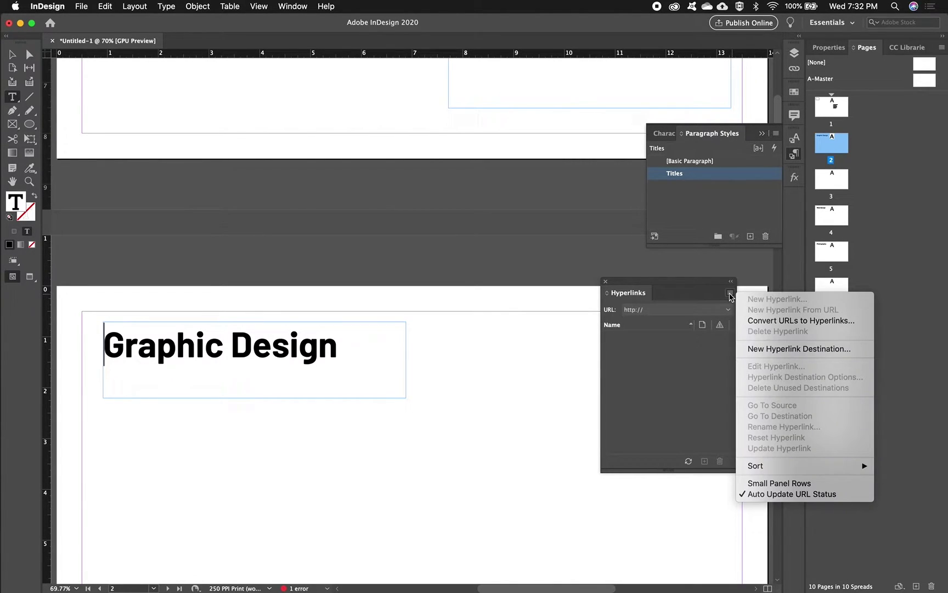
pyautogui.click(762, 349)
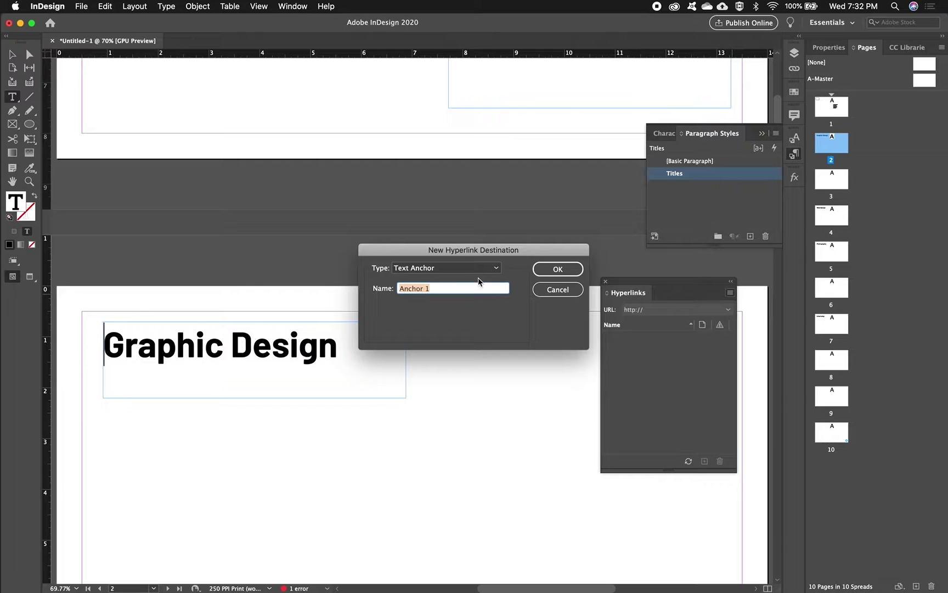
pyautogui.click(497, 268)
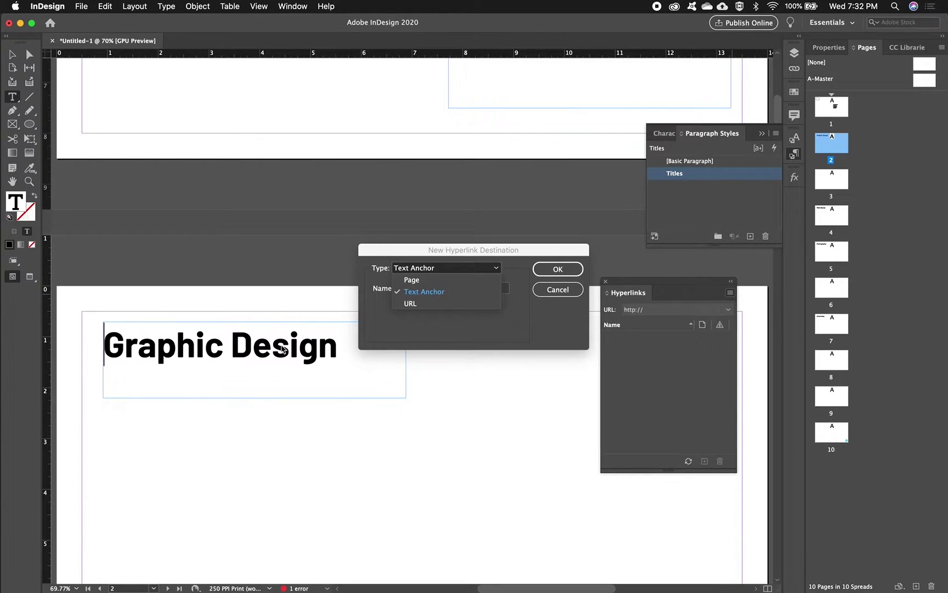
pyautogui.click(453, 291)
pyautogui.click(452, 288)
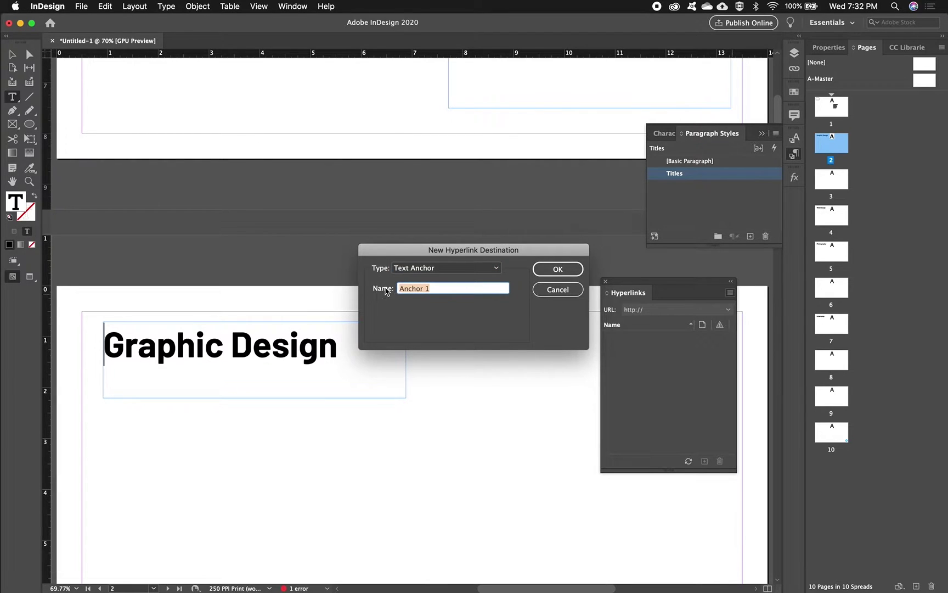
pyautogui.write('Graphic Design Section')
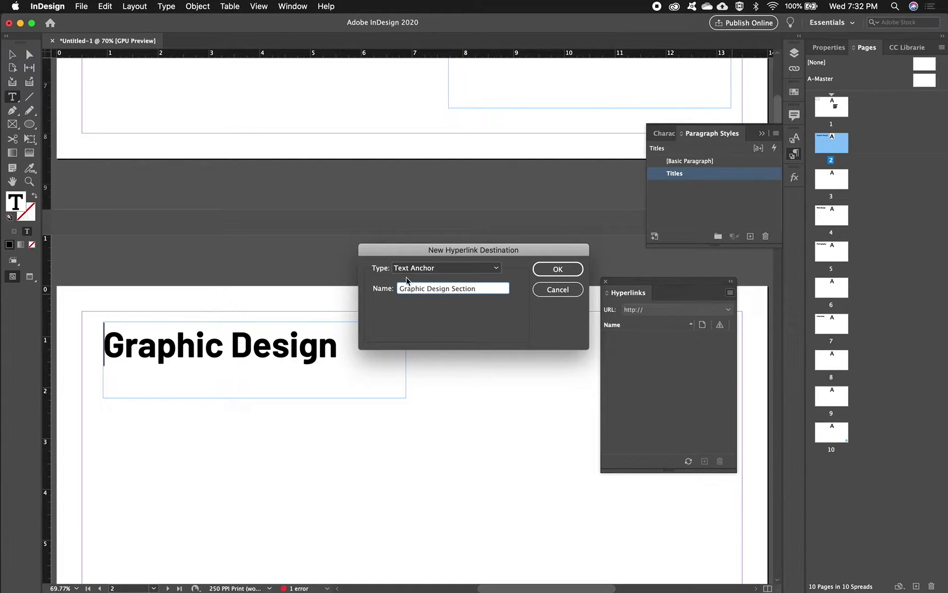
pyautogui.click(574, 269)
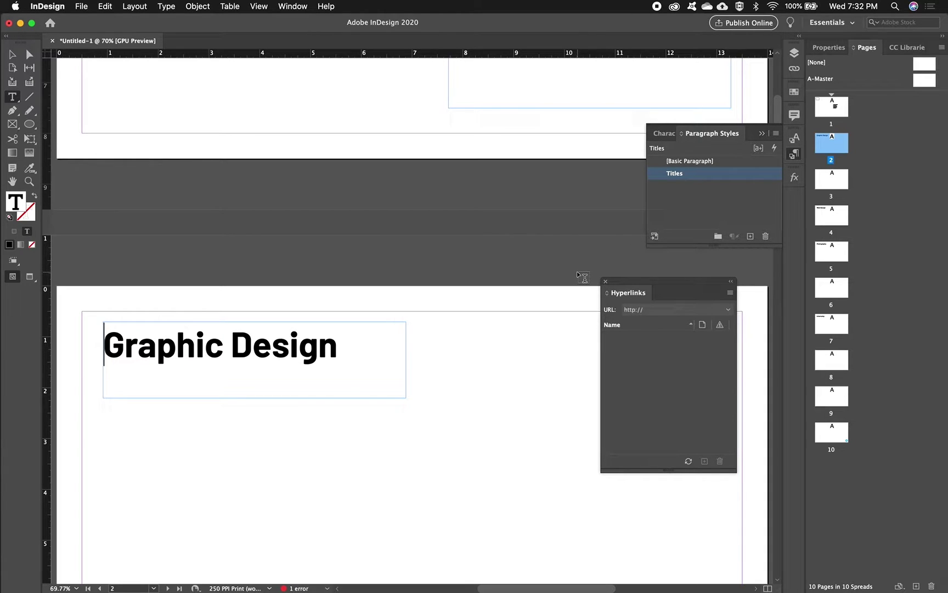
# Step: Add a text anchor named 'Web Design Section' before the Web Design heading on page 4
pyautogui.scroll(-5, 384, 373)
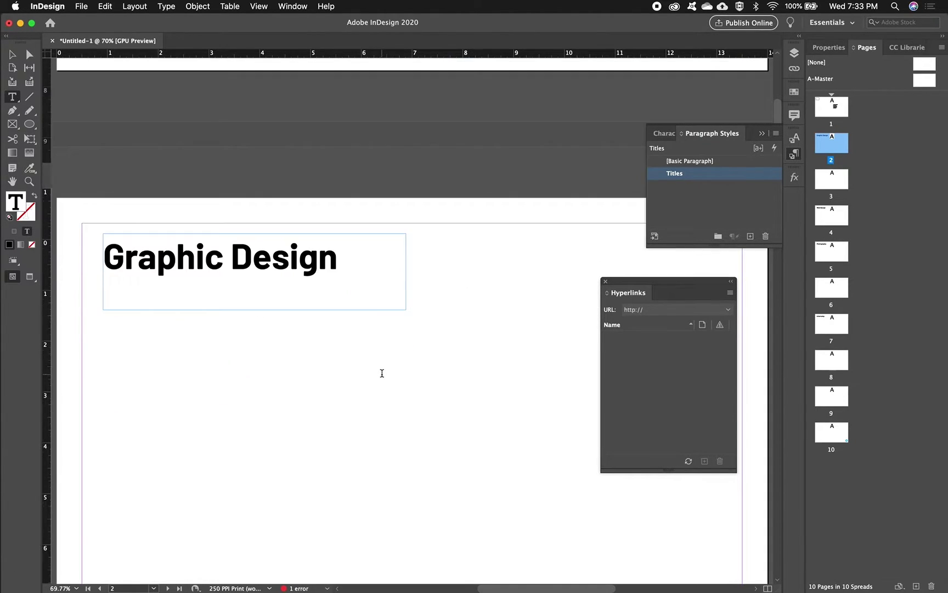
pyautogui.scroll(-1, 390, 378)
pyautogui.scroll(-4, 497, 360)
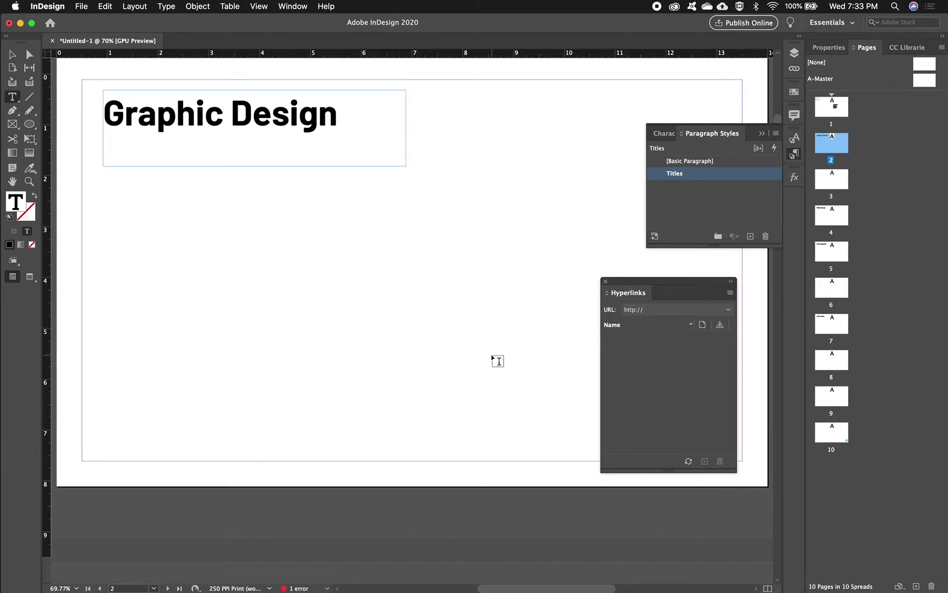
pyautogui.scroll(-20, 497, 360)
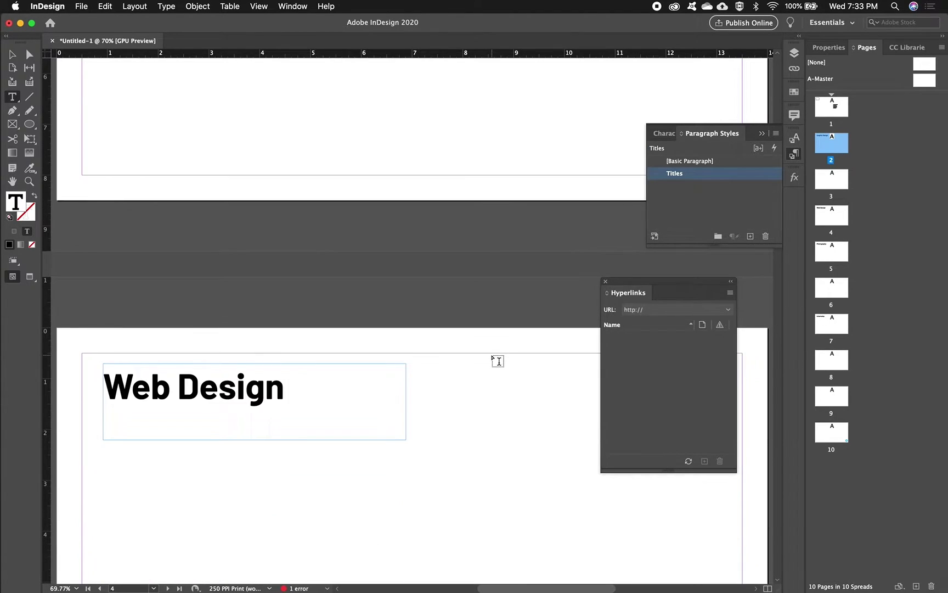
pyautogui.click(105, 352)
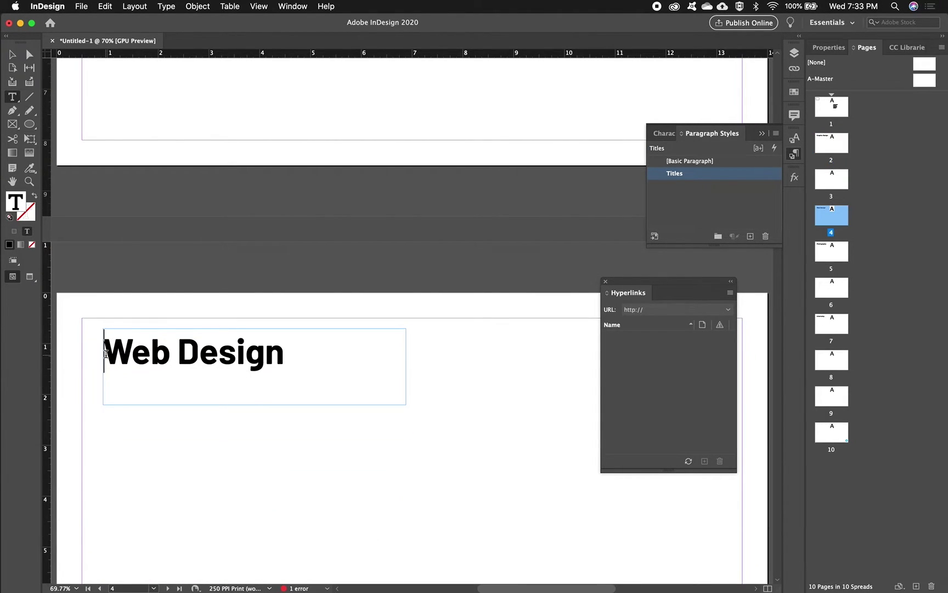
pyautogui.click(730, 293)
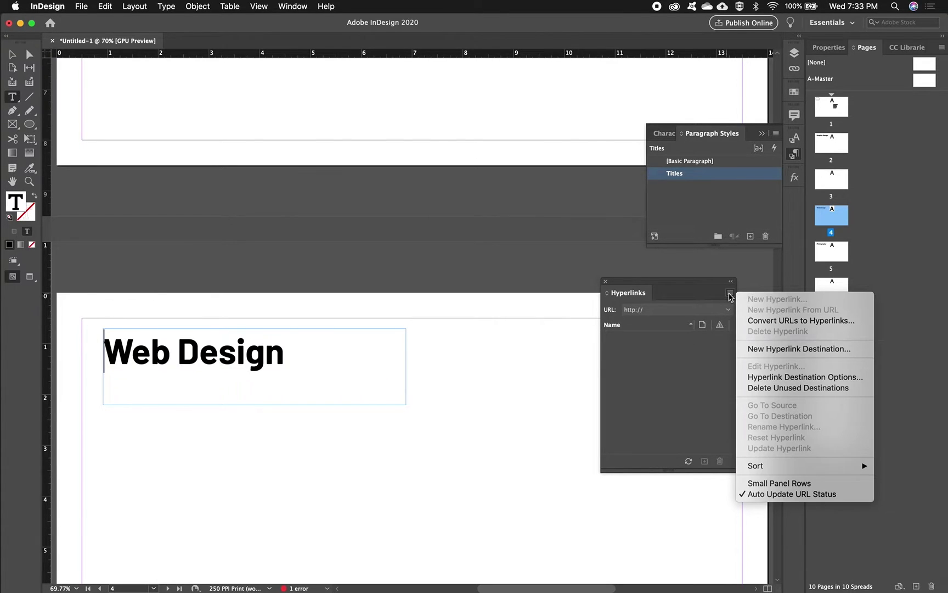
pyautogui.click(768, 349)
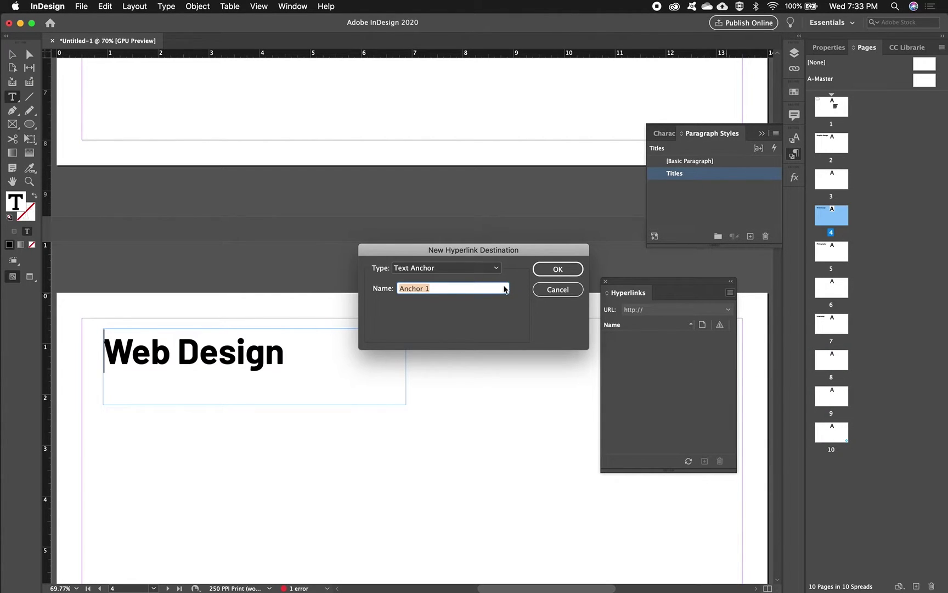
pyautogui.write('Web Design Section')
pyautogui.click(558, 269)
# Step: Add a 'Photography Section' text anchor before the Photography heading on page 5
pyautogui.scroll(-15, 441, 341)
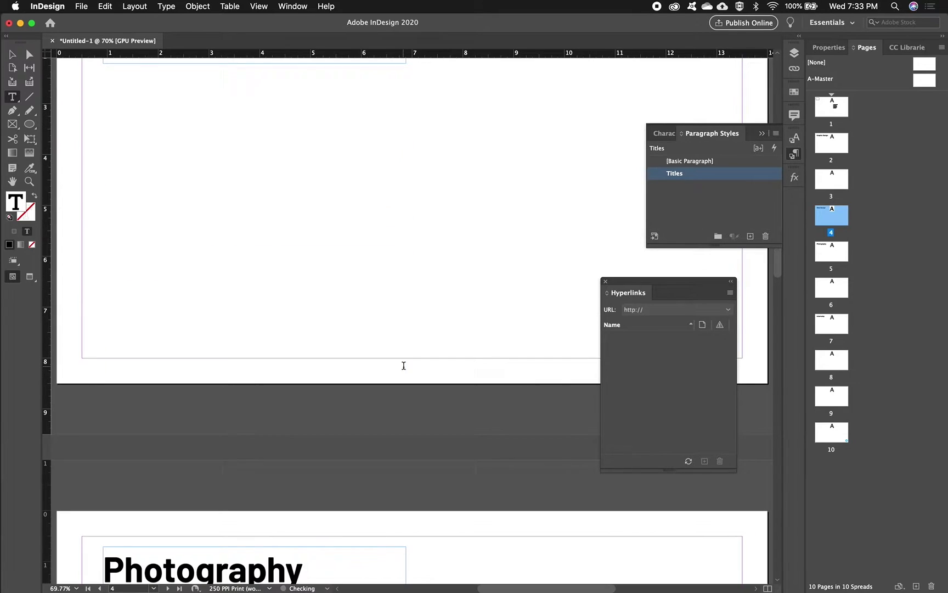
pyautogui.click(104, 246)
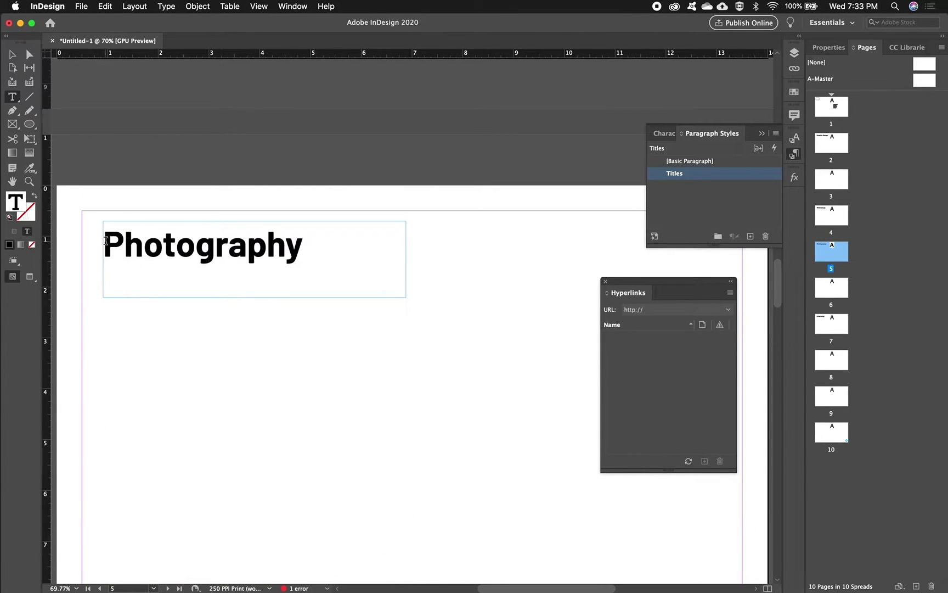
pyautogui.click(730, 292)
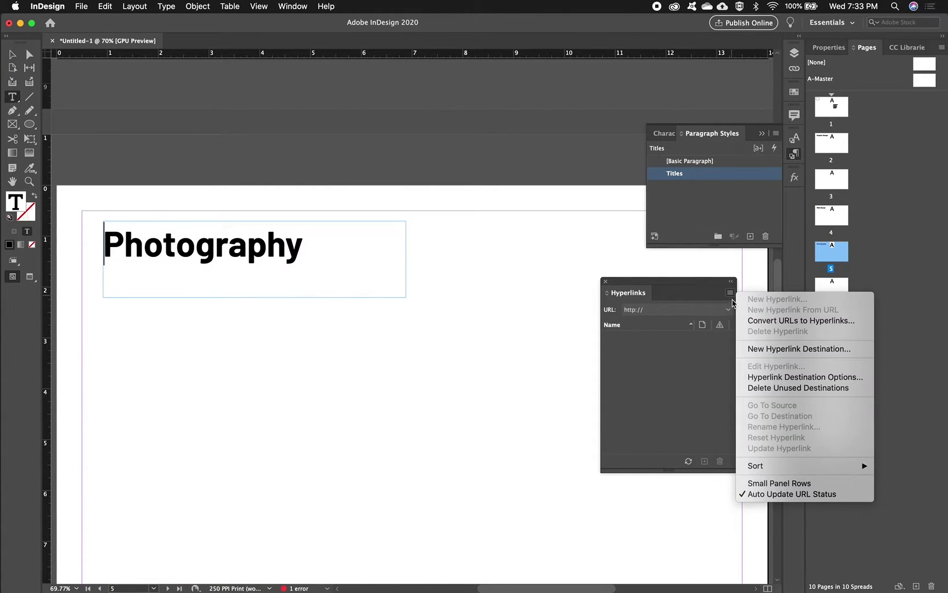
pyautogui.click(753, 347)
pyautogui.write('p')
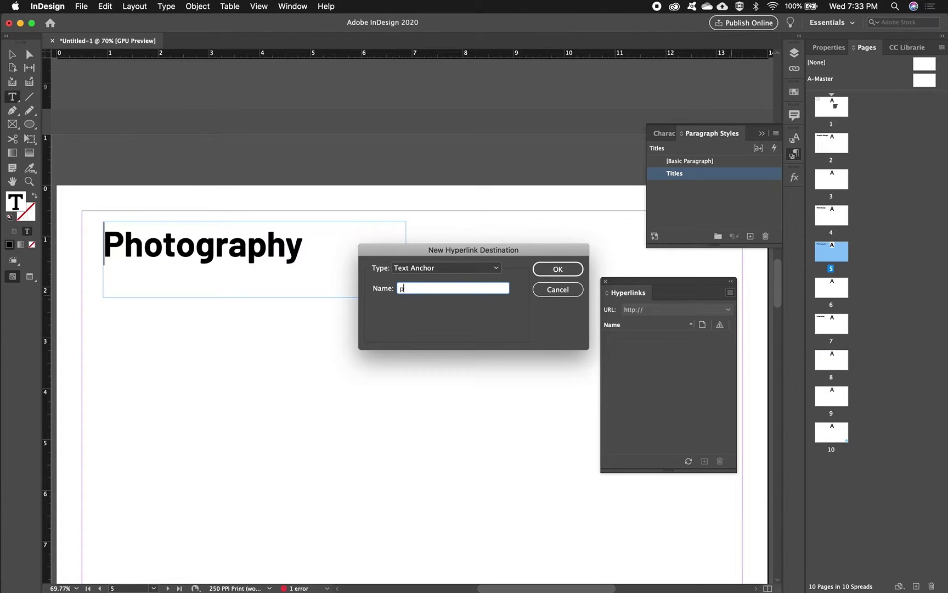
pyautogui.write('Photography Section')
pyautogui.click(558, 268)
# Step: Create the Internship text anchor at the start of the Internship heading on page 7
pyautogui.scroll(-10, 389, 380)
pyautogui.scroll(5, 389, 379)
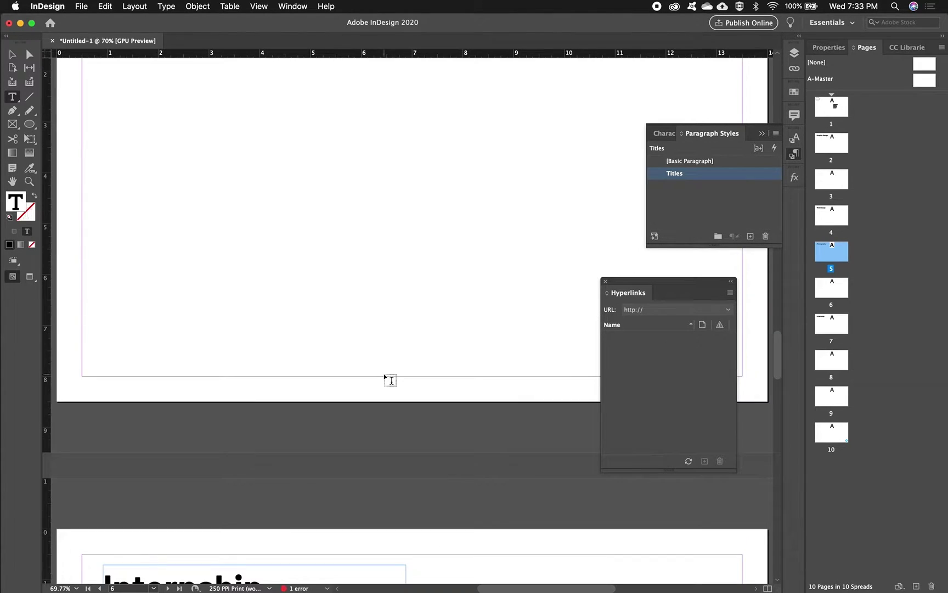
pyautogui.scroll(-3, 379, 385)
pyautogui.click(106, 455)
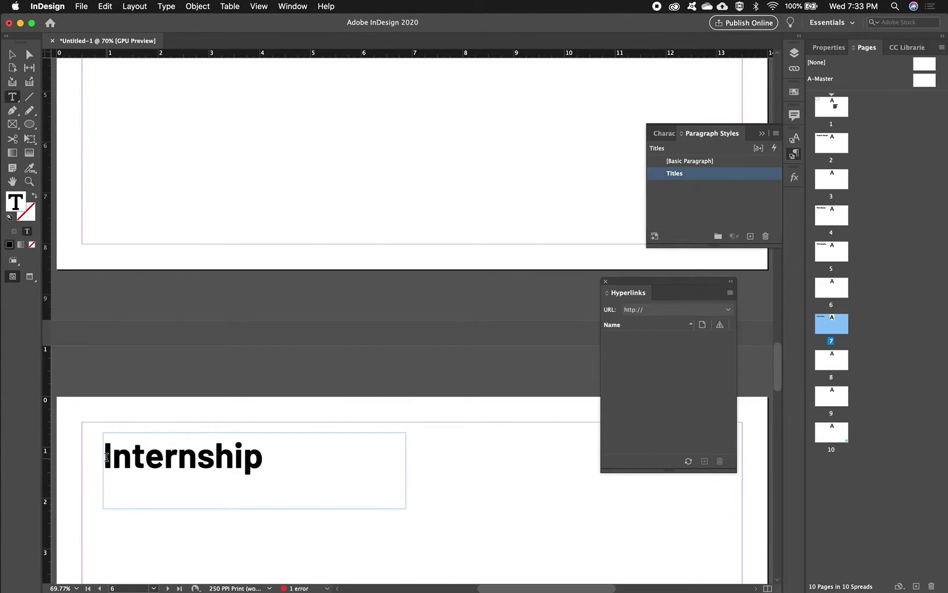
pyautogui.click(734, 292)
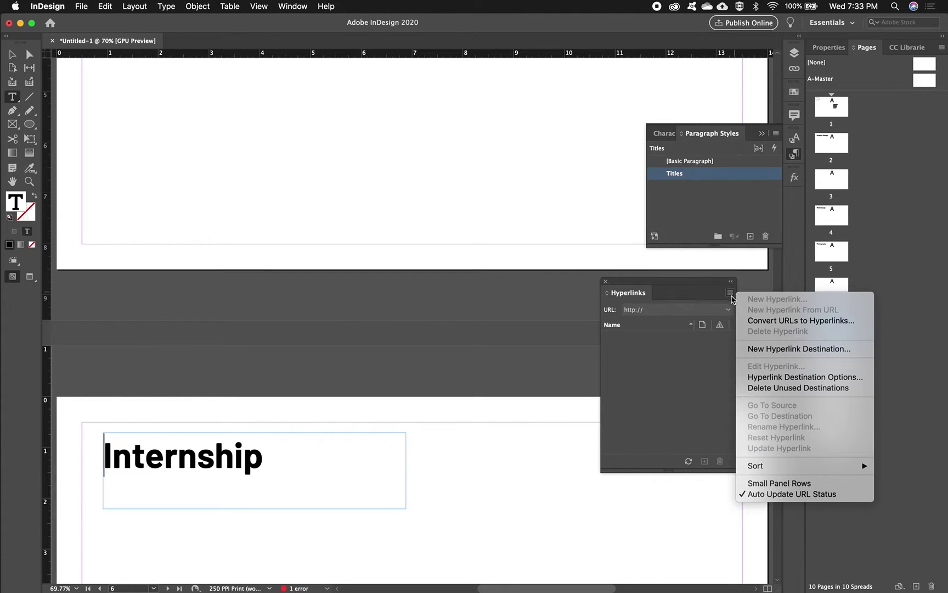
pyautogui.click(752, 349)
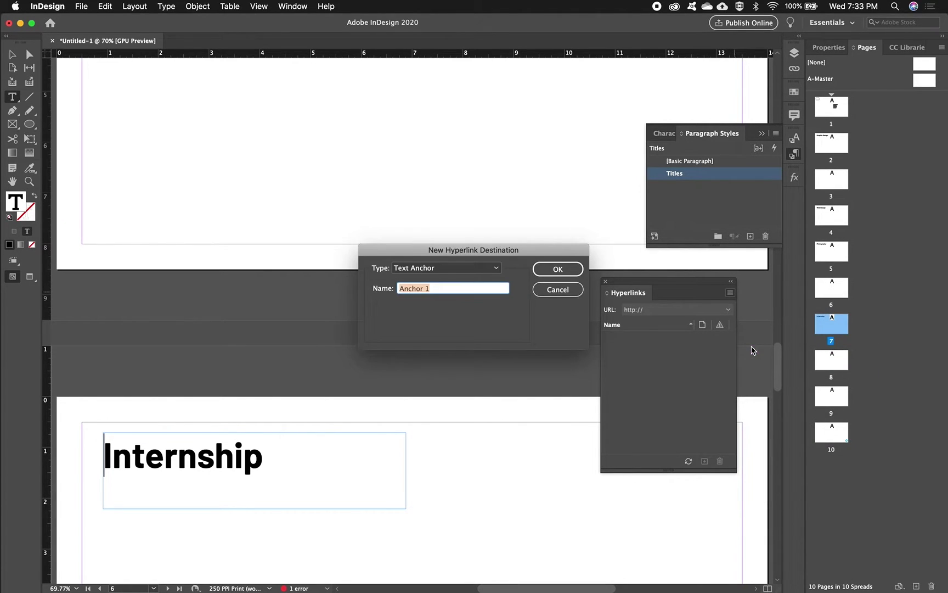
pyautogui.write('Internship Section')
pyautogui.click(570, 269)
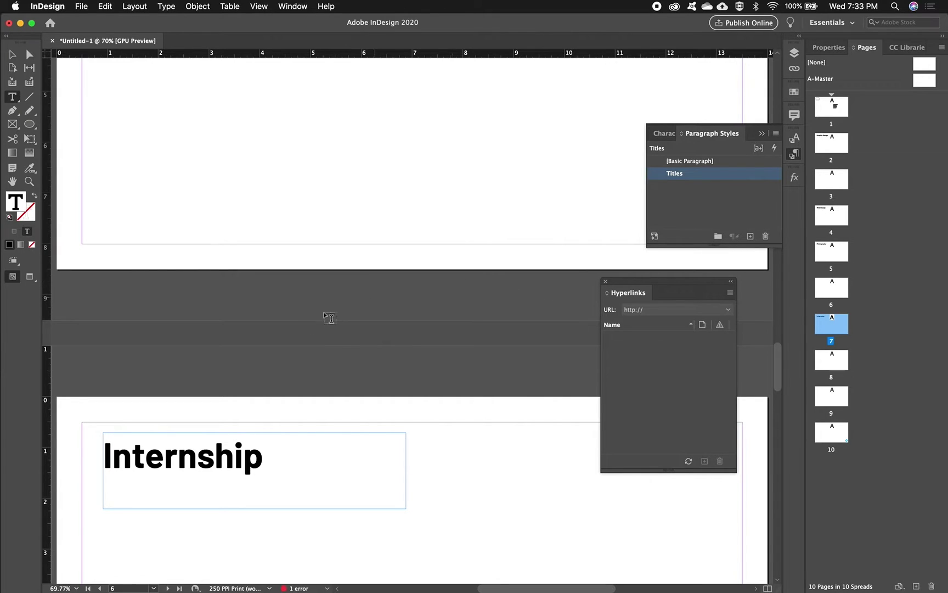
# Step: Return to page 1 and select the Graphic Design entry in the contents list
pyautogui.scroll(-5, 519, 369)
pyautogui.scroll(15, 521, 370)
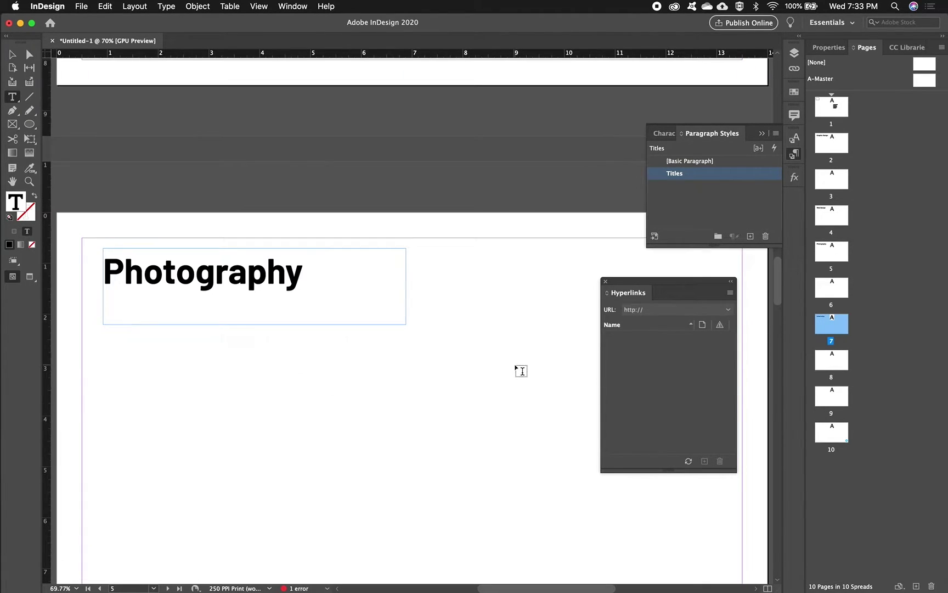
pyautogui.scroll(10, 521, 371)
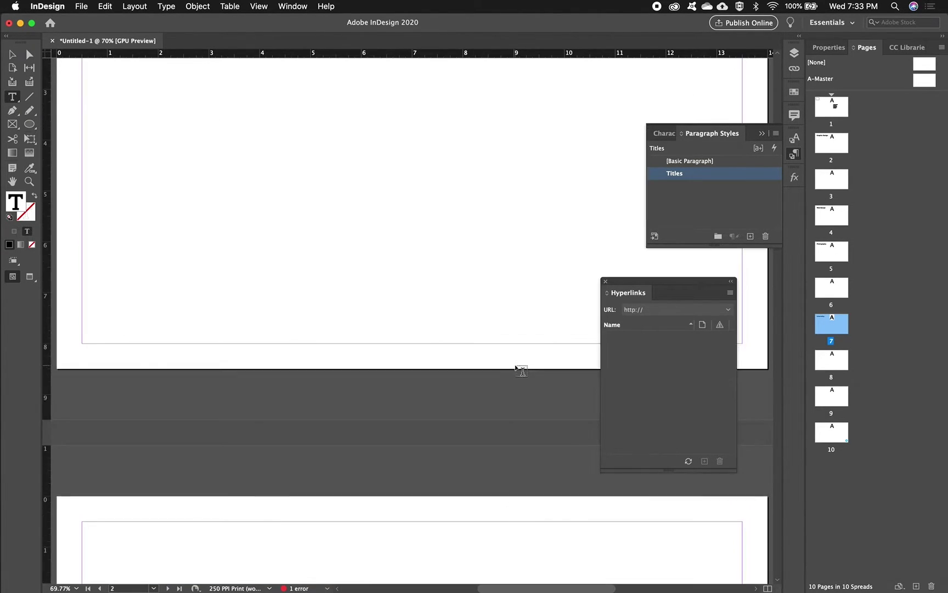
pyautogui.scroll(3, 520, 367)
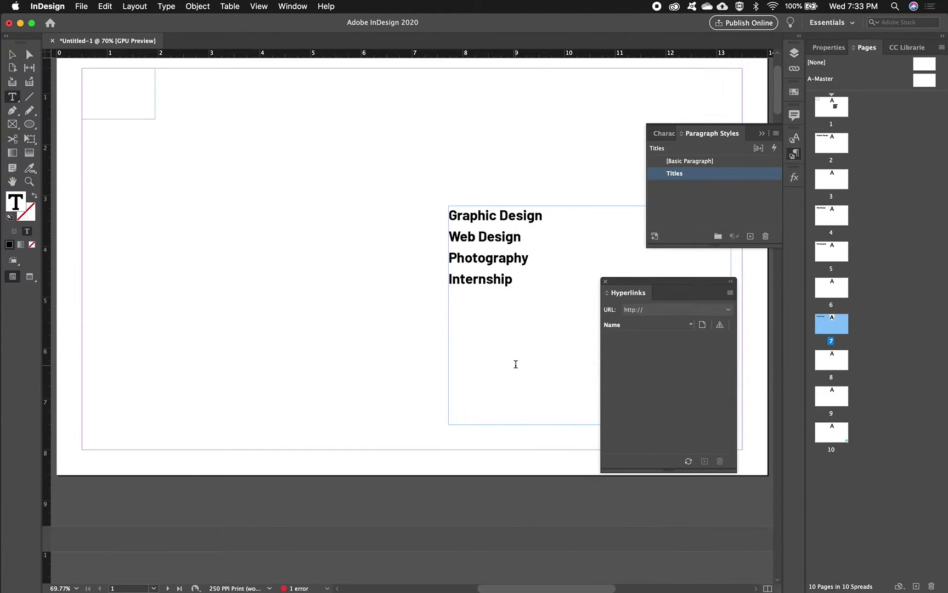
pyautogui.moveTo(520, 237); pyautogui.dragTo(317, 223)
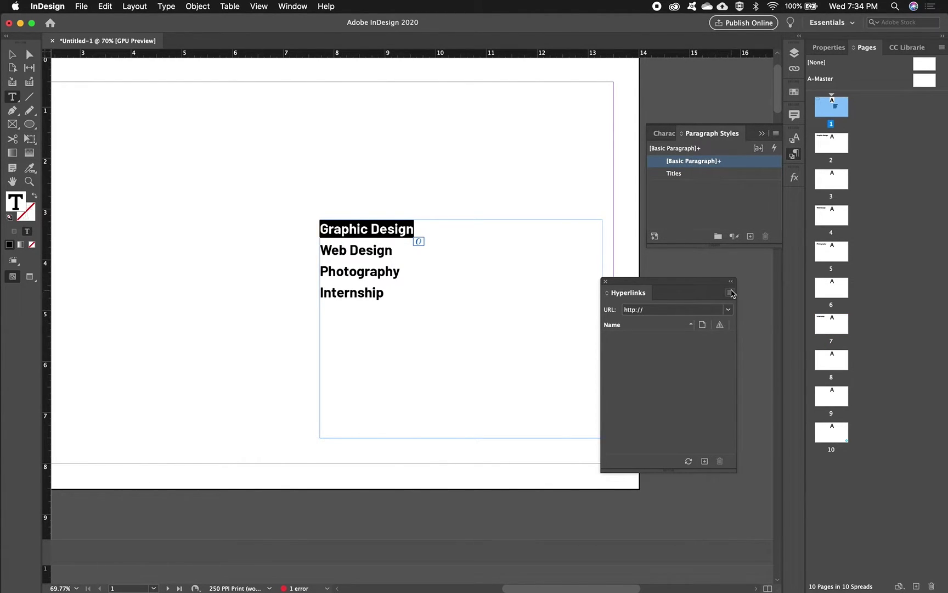
pyautogui.click(731, 293)
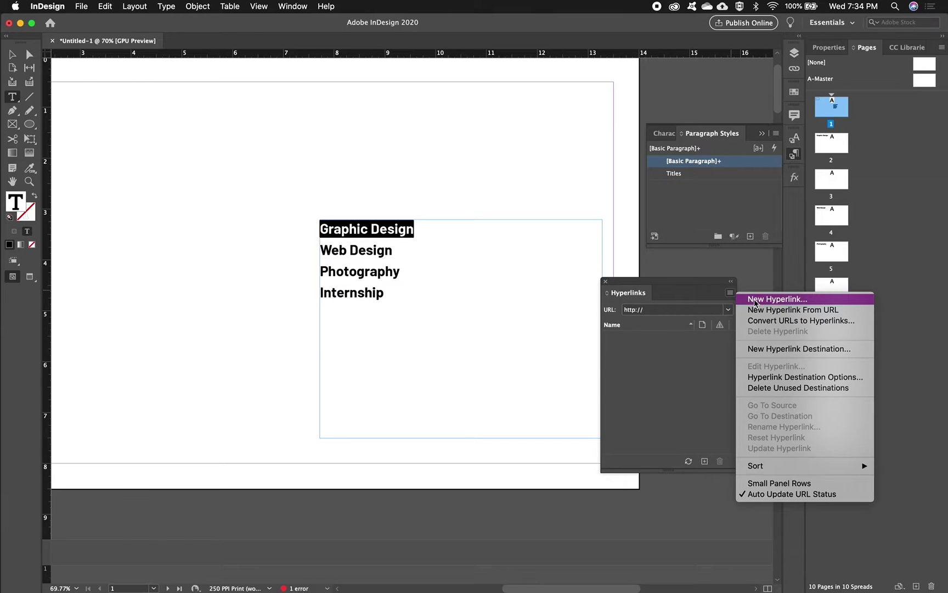
# Step: Hyperlink the Graphic Design entry to the 'Graphic Design Section' text anchor in Untitled-1
pyautogui.click(755, 300)
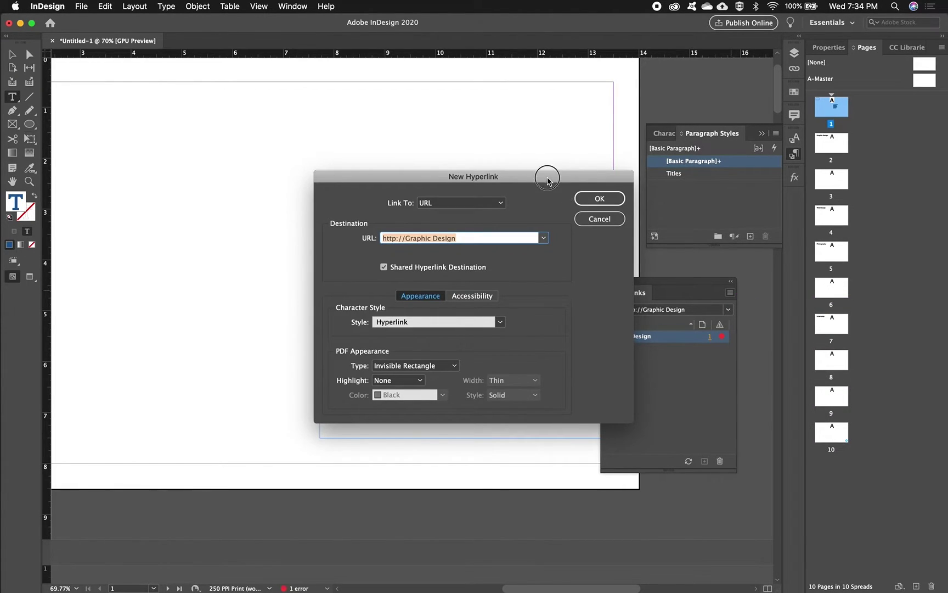
pyautogui.moveTo(546, 176); pyautogui.dragTo(491, 179)
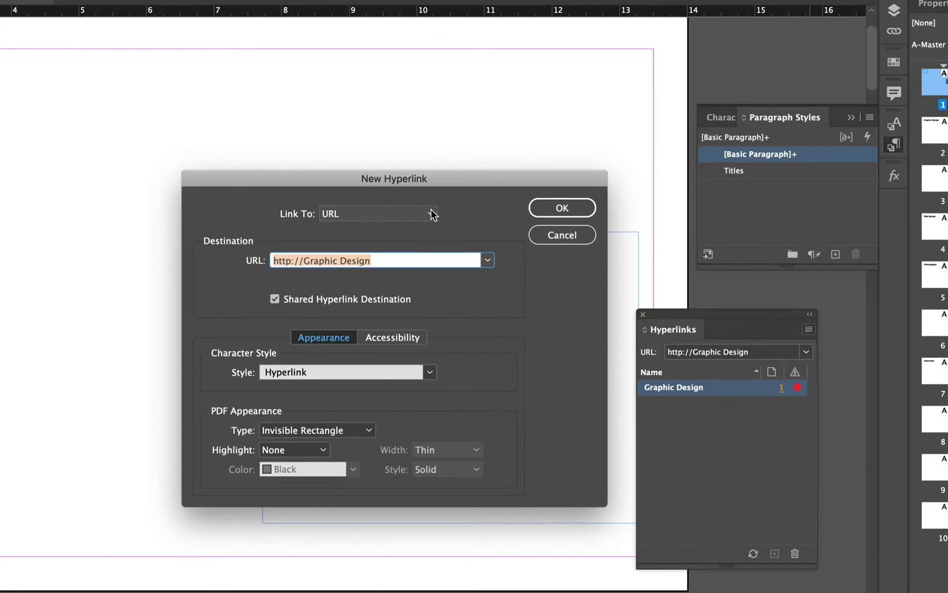
pyautogui.click(433, 214)
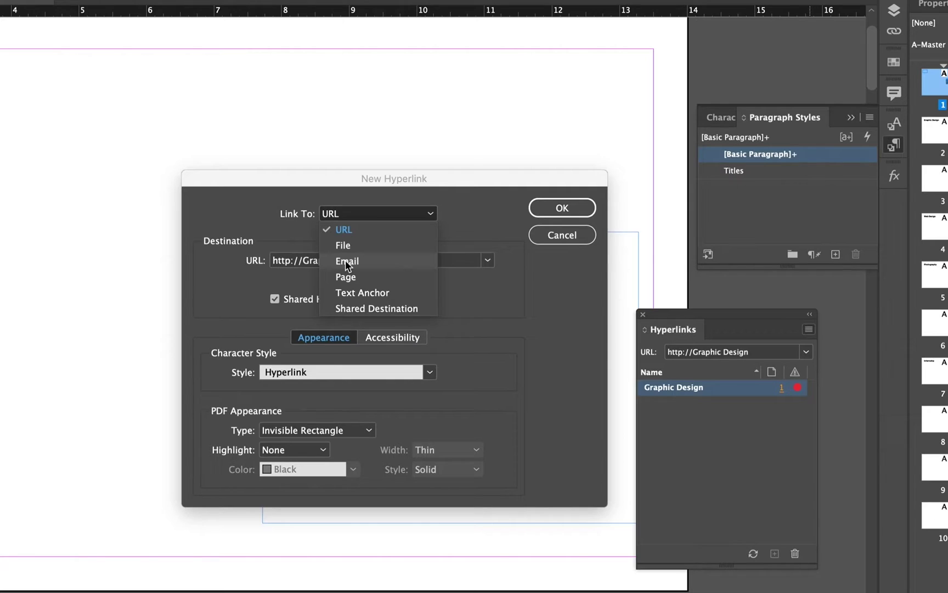
pyautogui.click(346, 295)
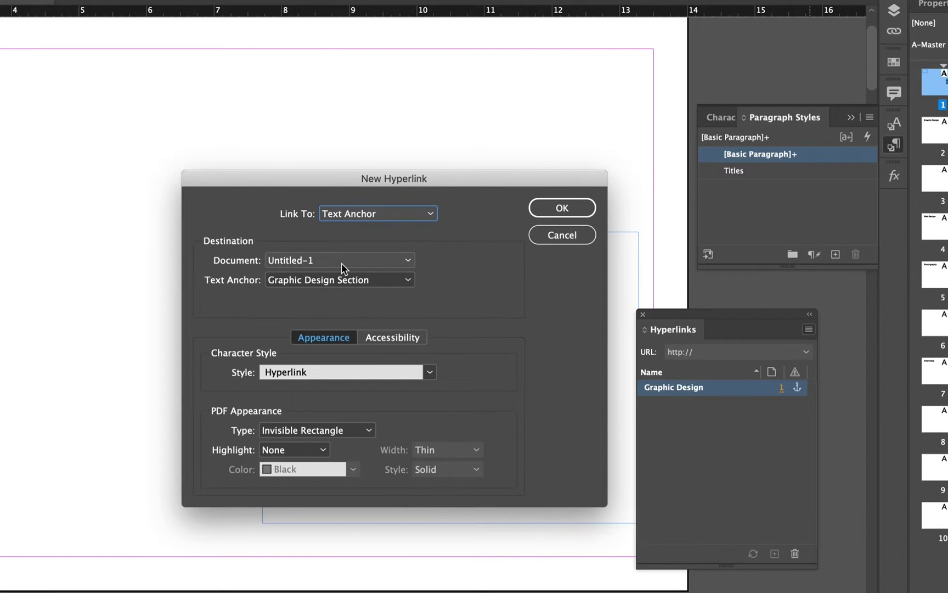
pyautogui.click(410, 266)
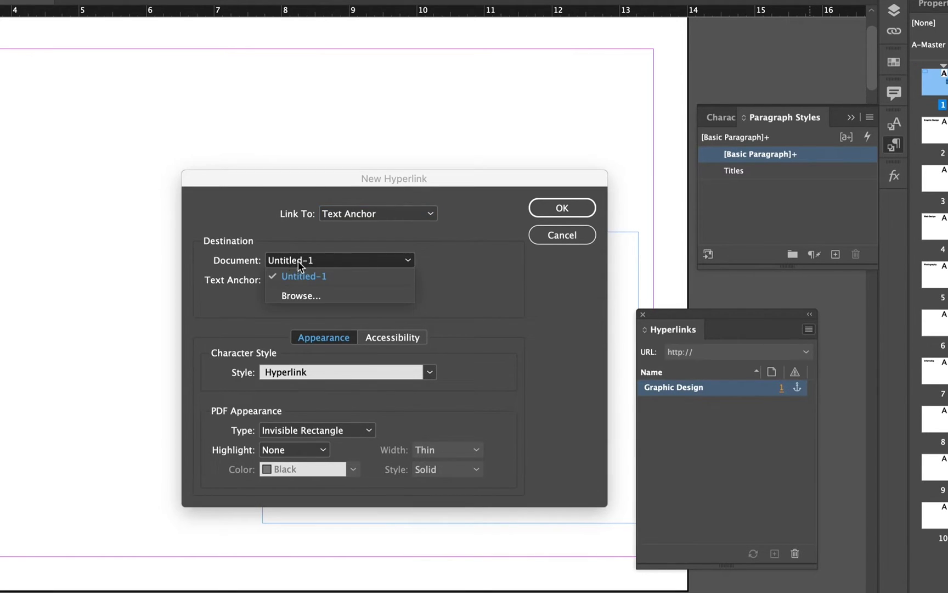
pyautogui.click(408, 260)
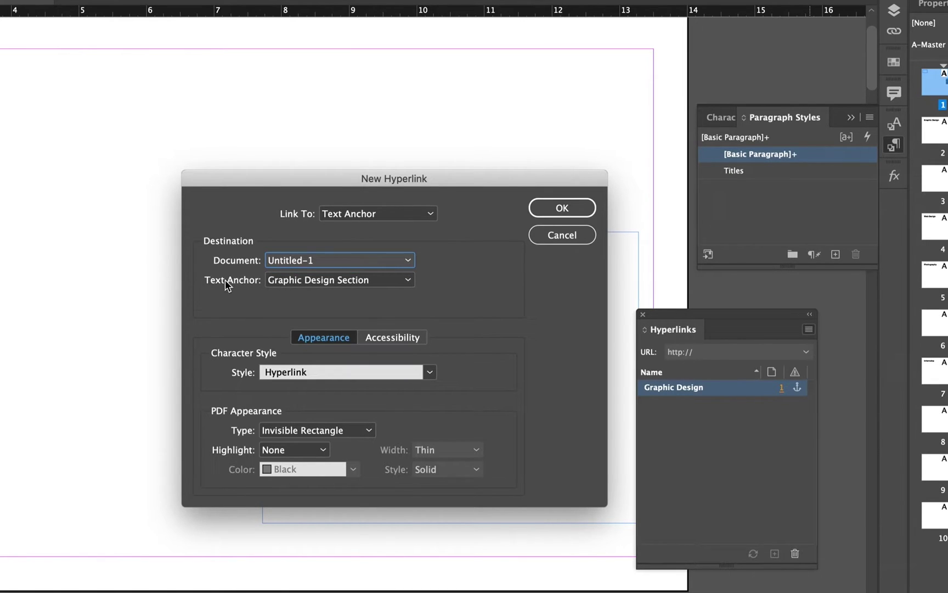
pyautogui.click(408, 280)
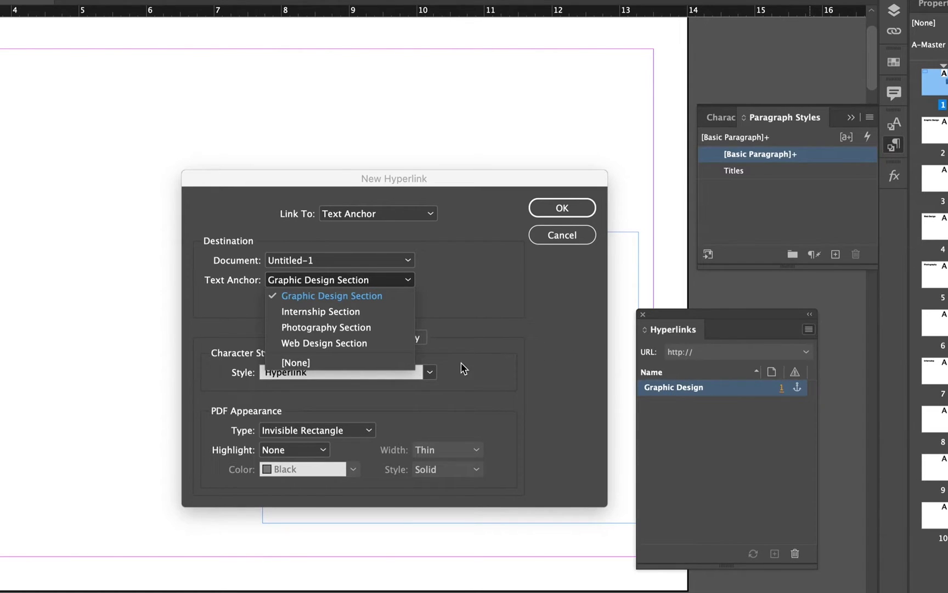
pyautogui.click(371, 298)
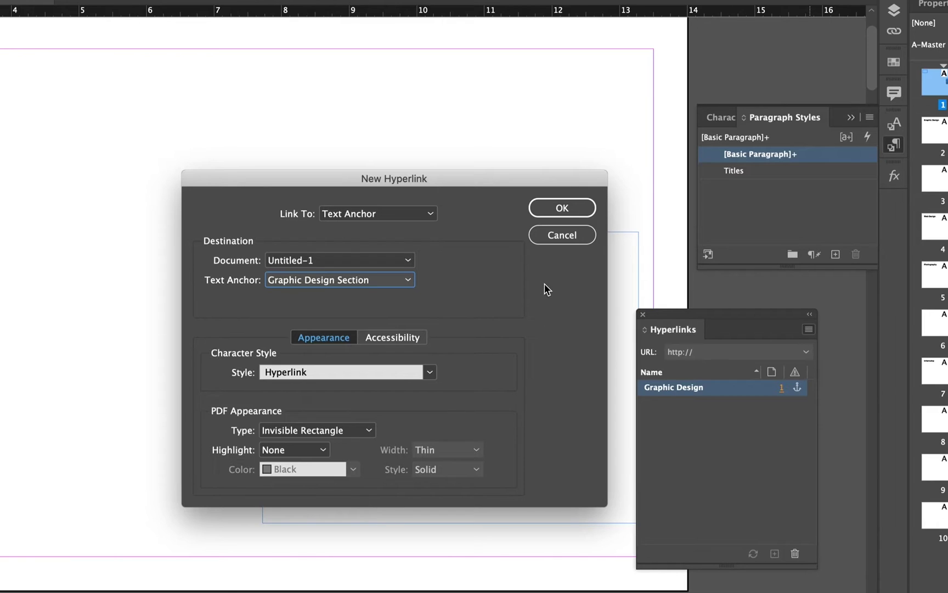
pyautogui.click(561, 207)
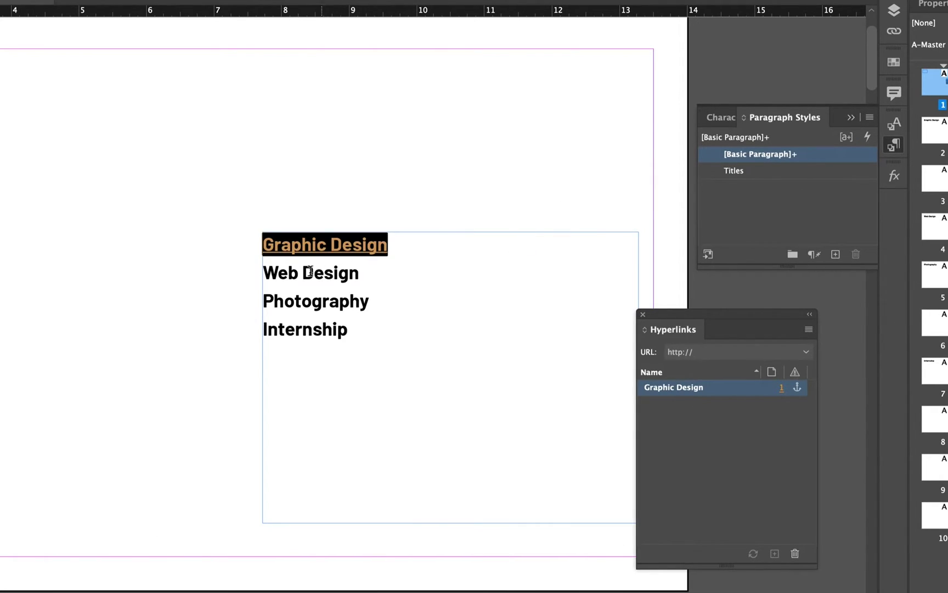
# Step: Hyperlink the Web Design entry to the 'Web Design Section' text anchor
pyautogui.click(302, 242)
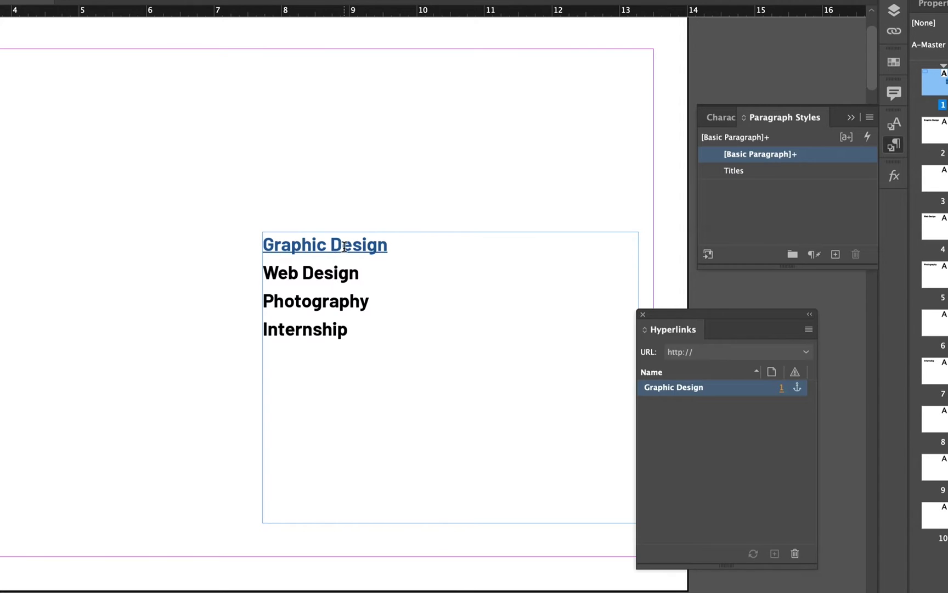
pyautogui.moveTo(361, 273); pyautogui.dragTo(262, 275)
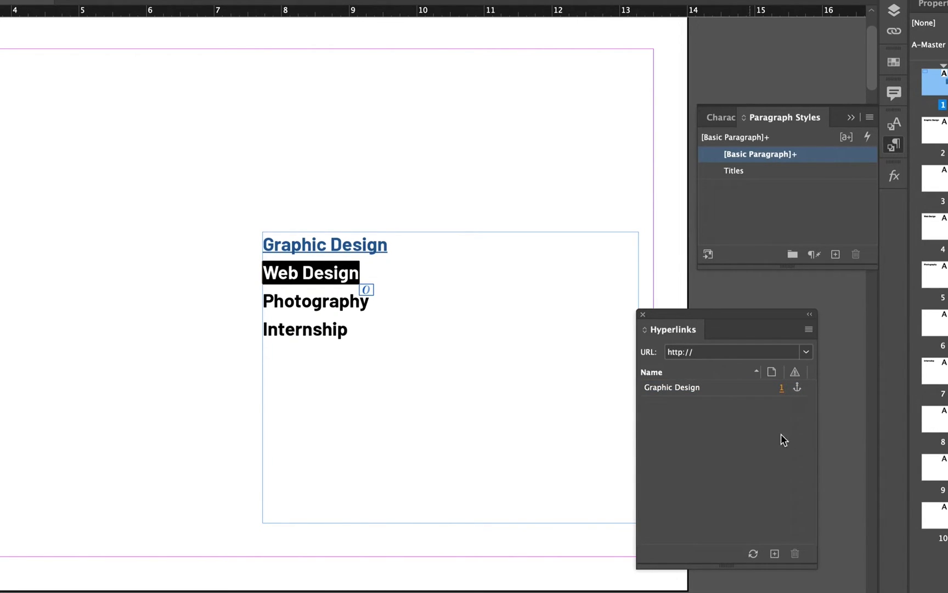
pyautogui.click(808, 330)
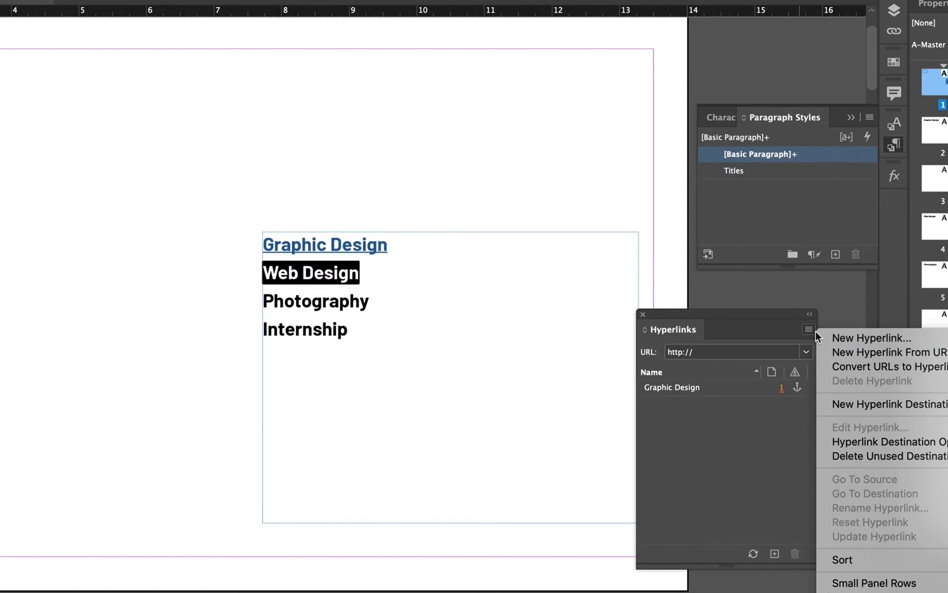
pyautogui.click(823, 334)
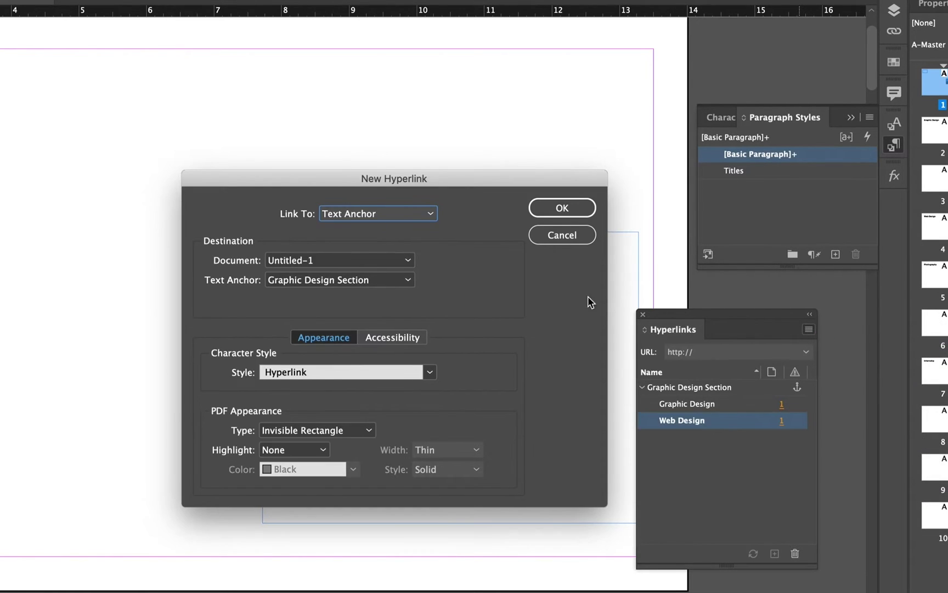
pyautogui.click(404, 280)
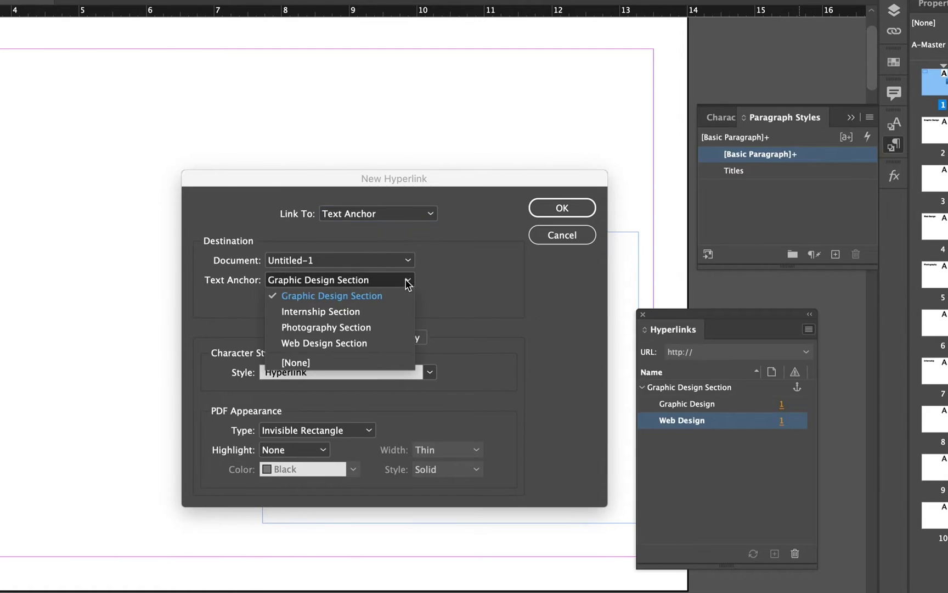
pyautogui.click(385, 338)
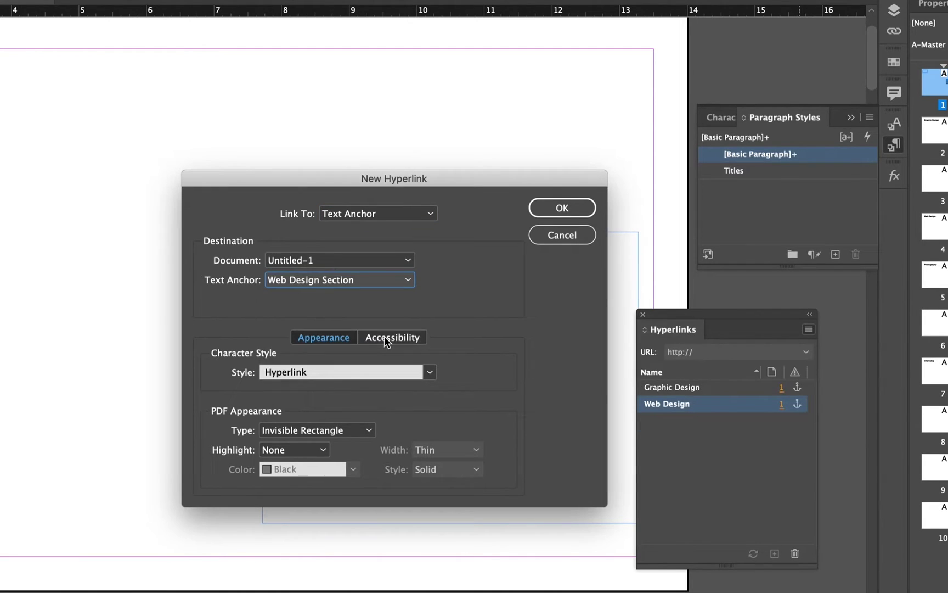
pyautogui.click(560, 210)
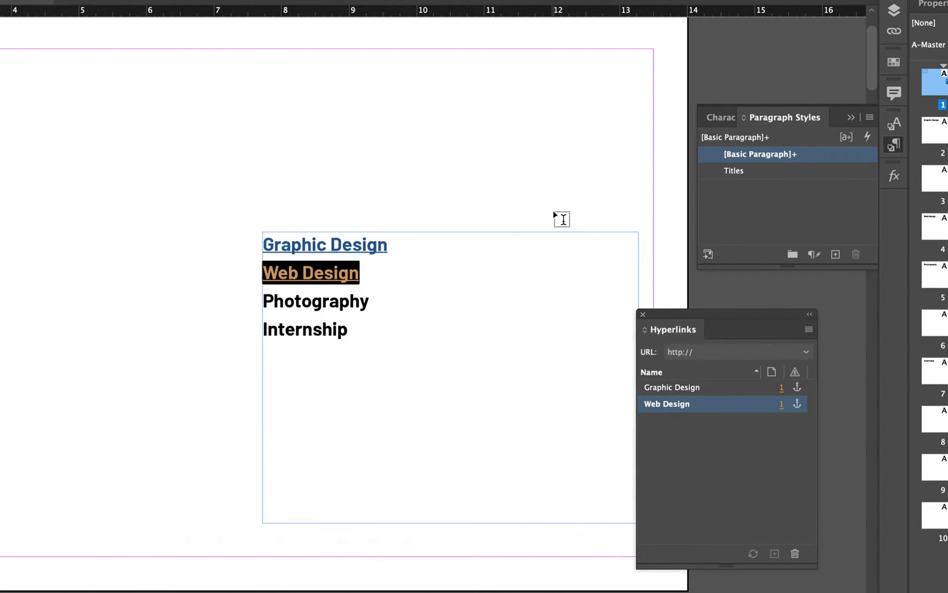
# Step: Hyperlink the Photography entry to the 'Photography Section' text anchor
pyautogui.doubleClick(334, 301)
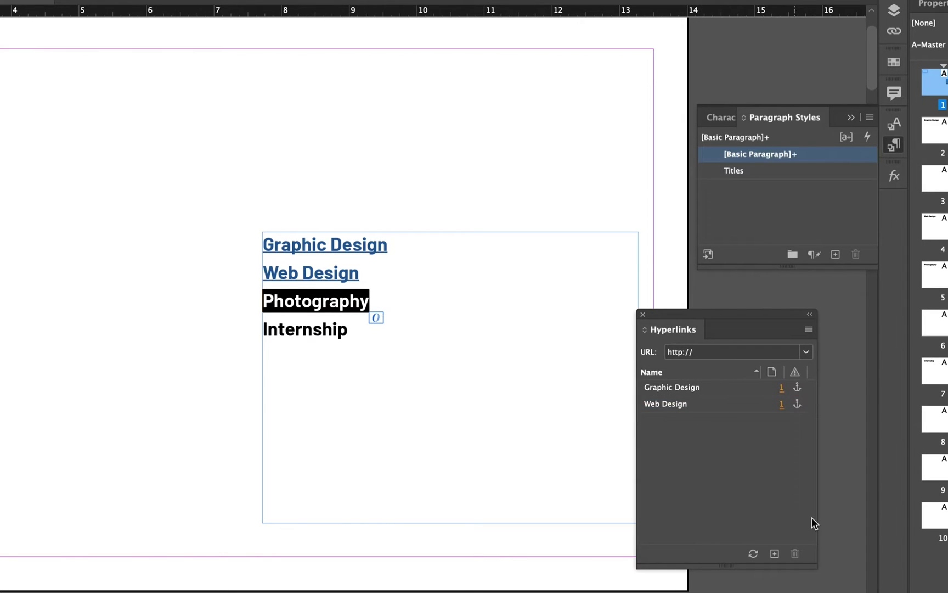
pyautogui.click(806, 329)
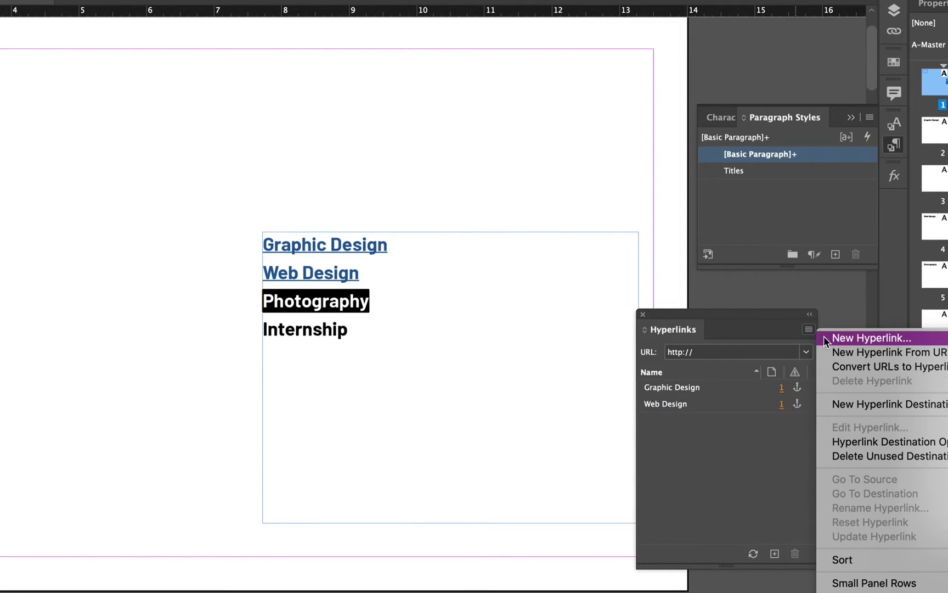
pyautogui.click(829, 336)
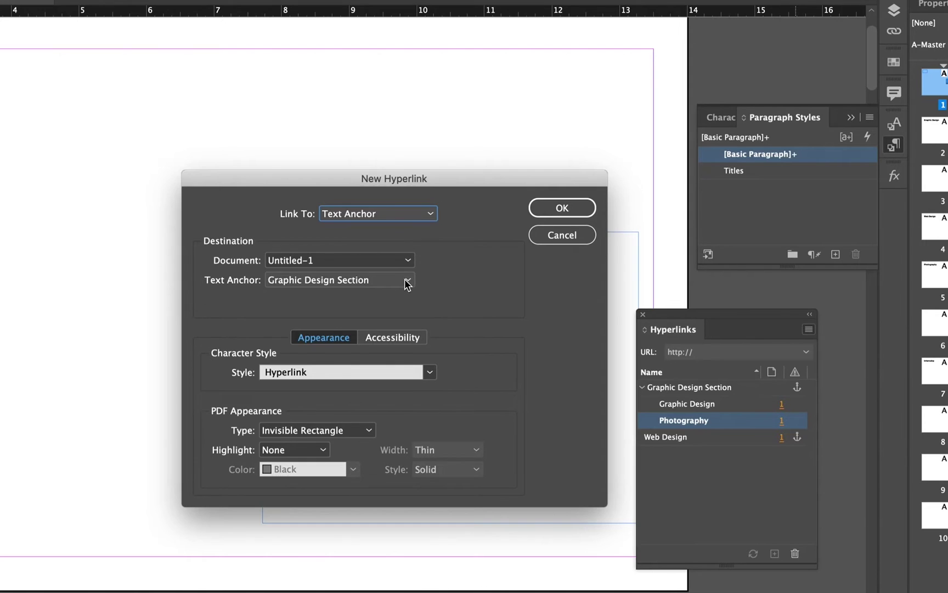
pyautogui.click(404, 279)
pyautogui.click(386, 324)
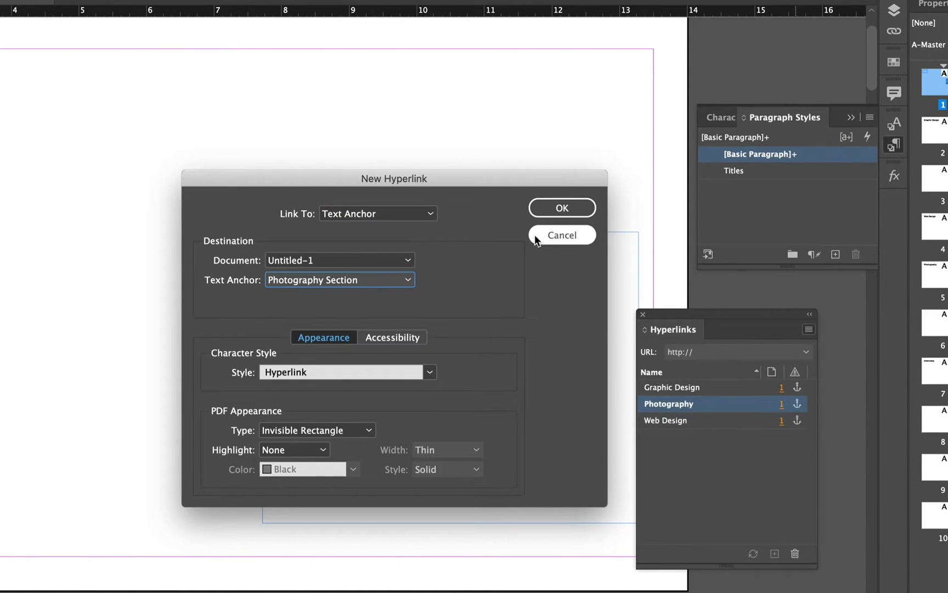
pyautogui.click(562, 209)
# Step: Hyperlink the Internship entry to the 'Internship Section' text anchor
pyautogui.doubleClick(281, 332)
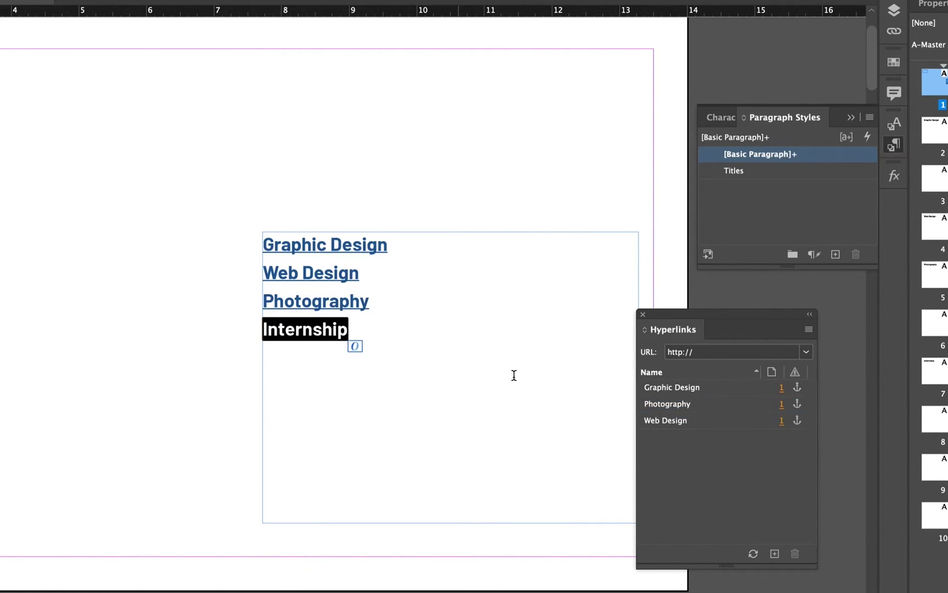
pyautogui.click(809, 329)
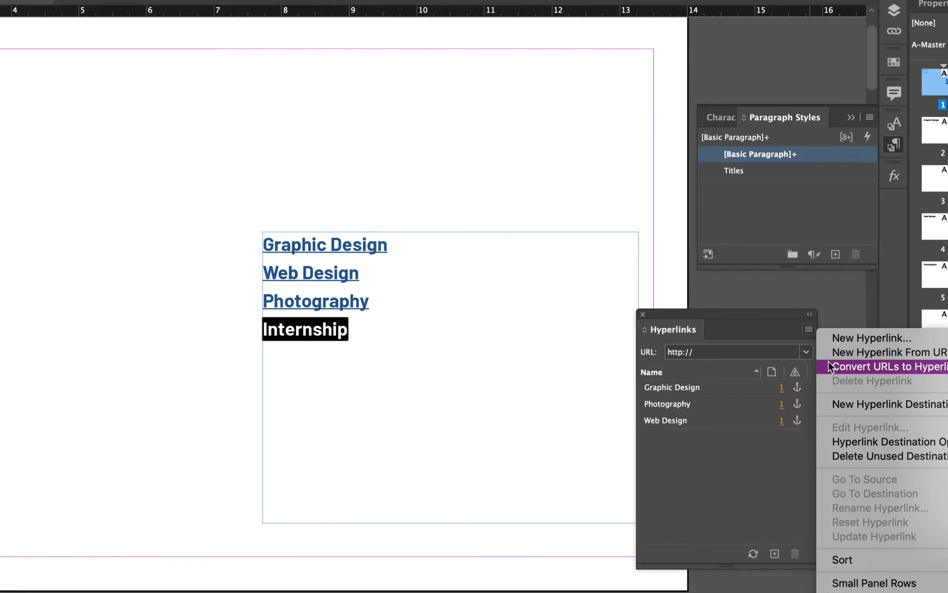
pyautogui.click(832, 340)
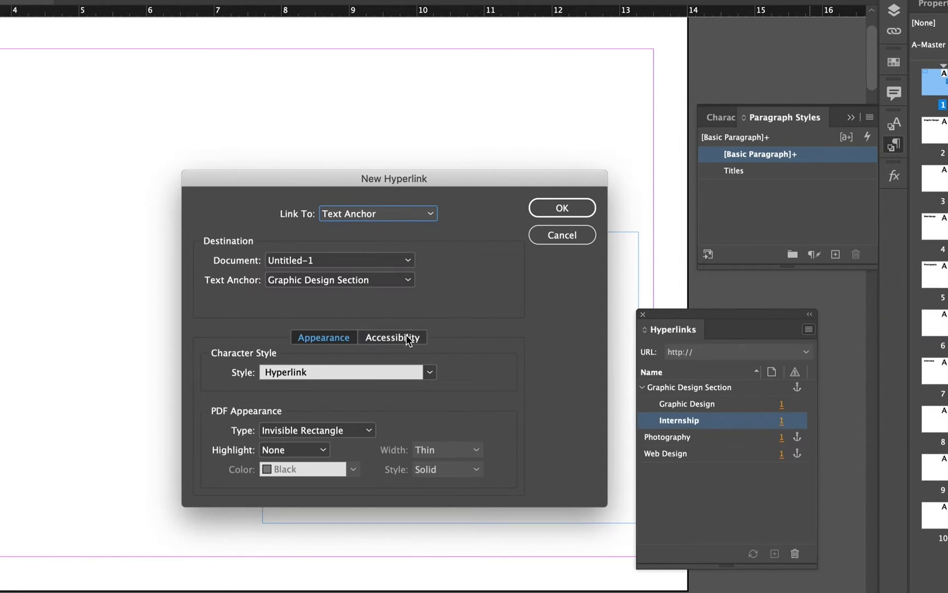
pyautogui.click(345, 282)
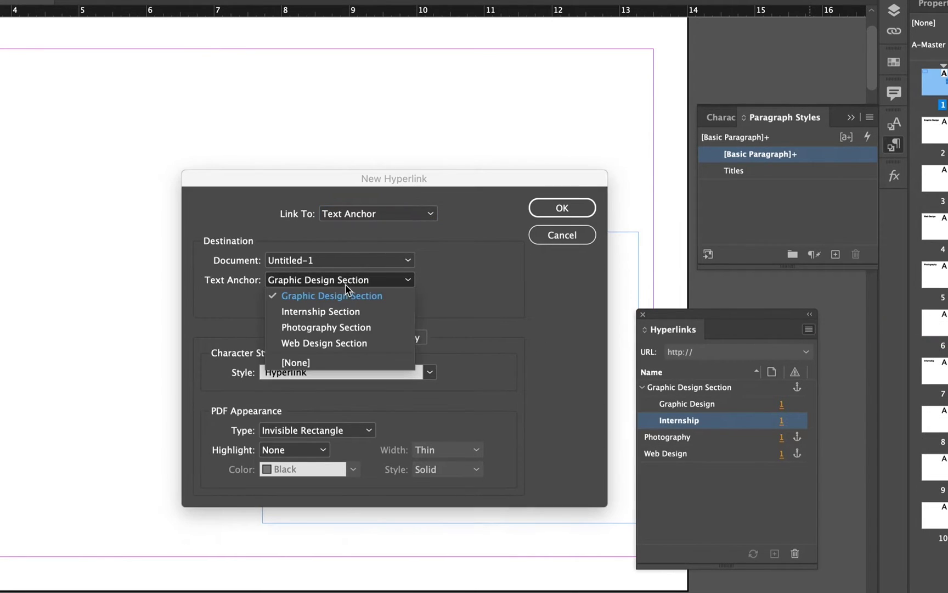
pyautogui.click(334, 312)
pyautogui.click(548, 214)
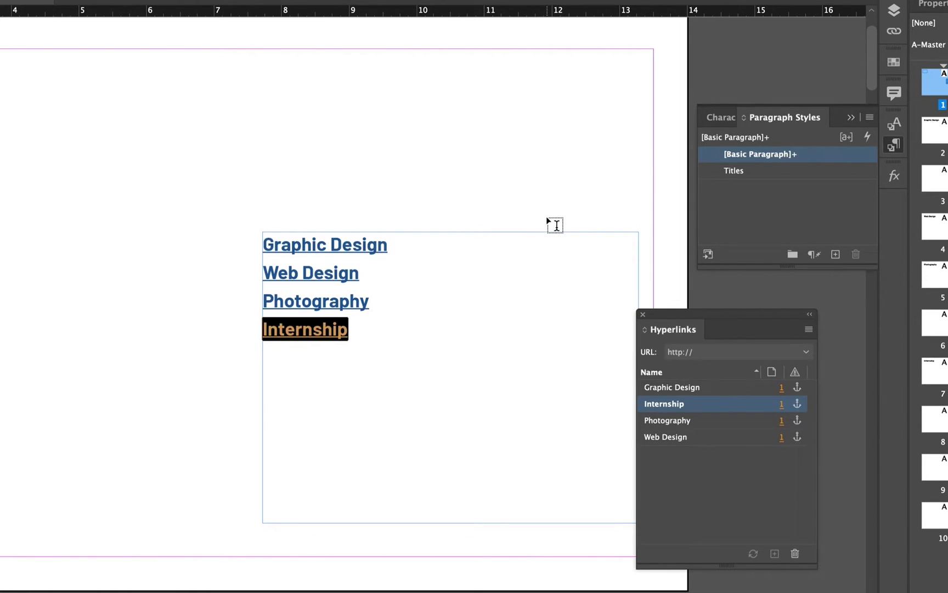
# Step: Set the Hyperlink character style's colour to [Black] and turn off Underline On
pyautogui.click(340, 335)
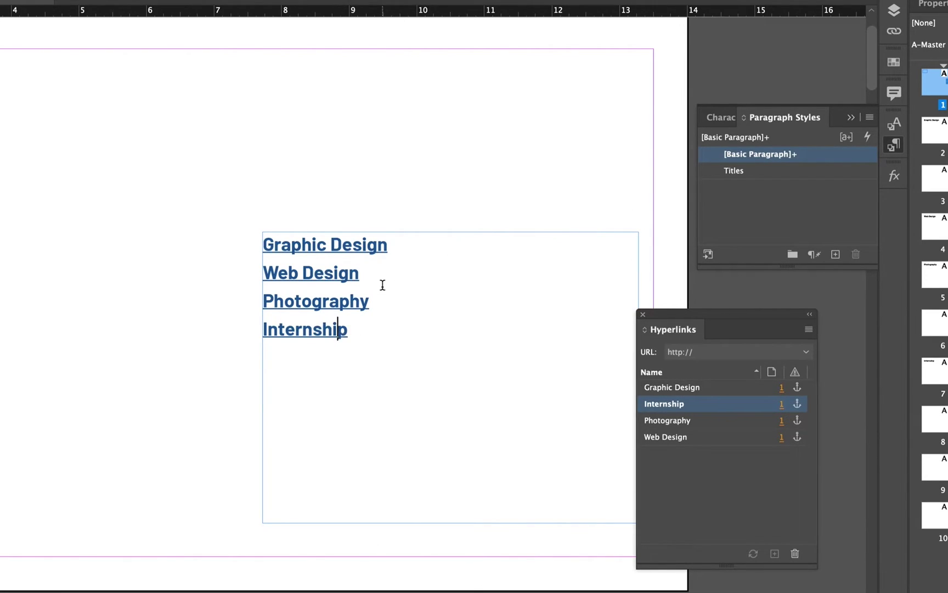
pyautogui.click(723, 118)
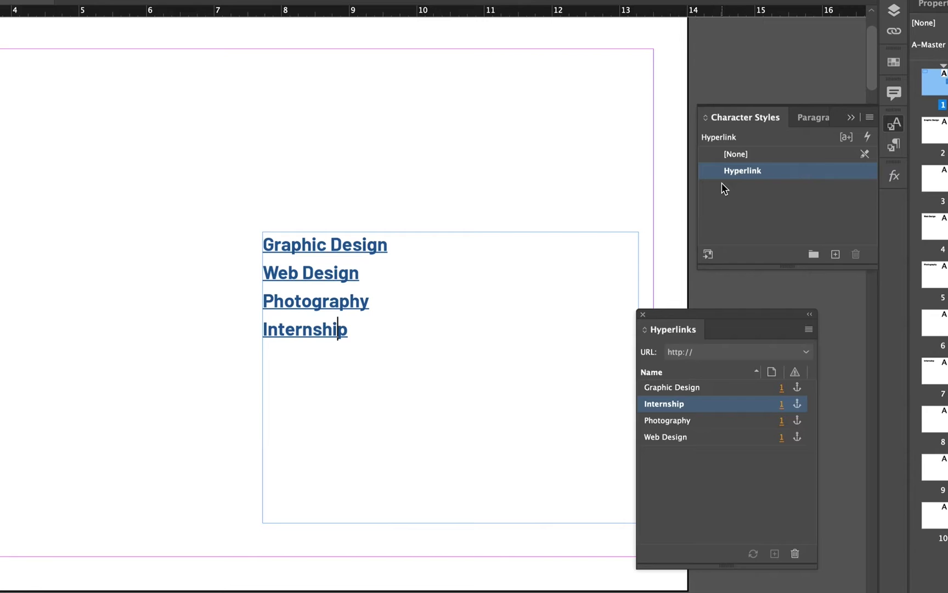
pyautogui.doubleClick(769, 170)
pyautogui.moveTo(494, 158); pyautogui.dragTo(763, 84)
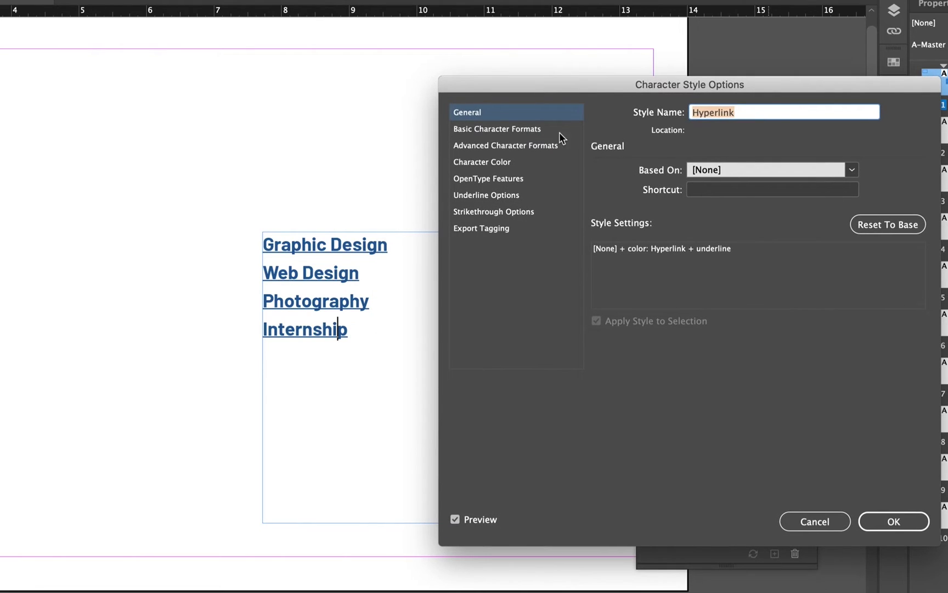
pyautogui.click(536, 128)
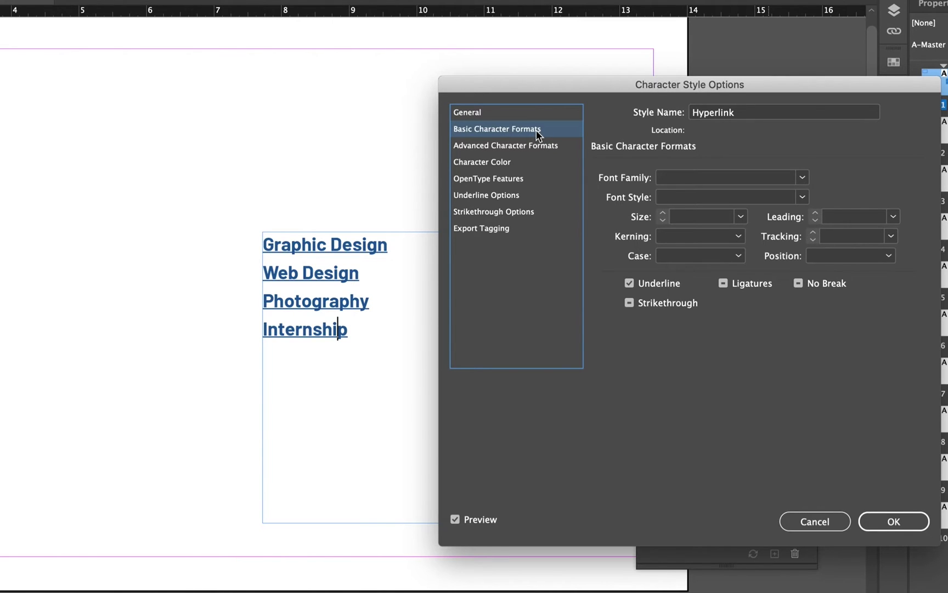
pyautogui.click(531, 162)
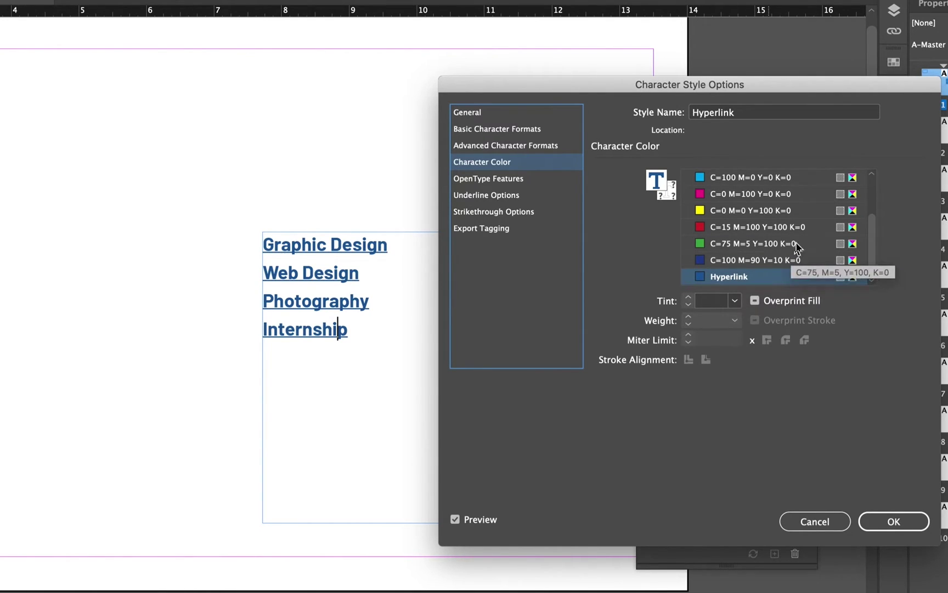
pyautogui.scroll(3, 876, 236)
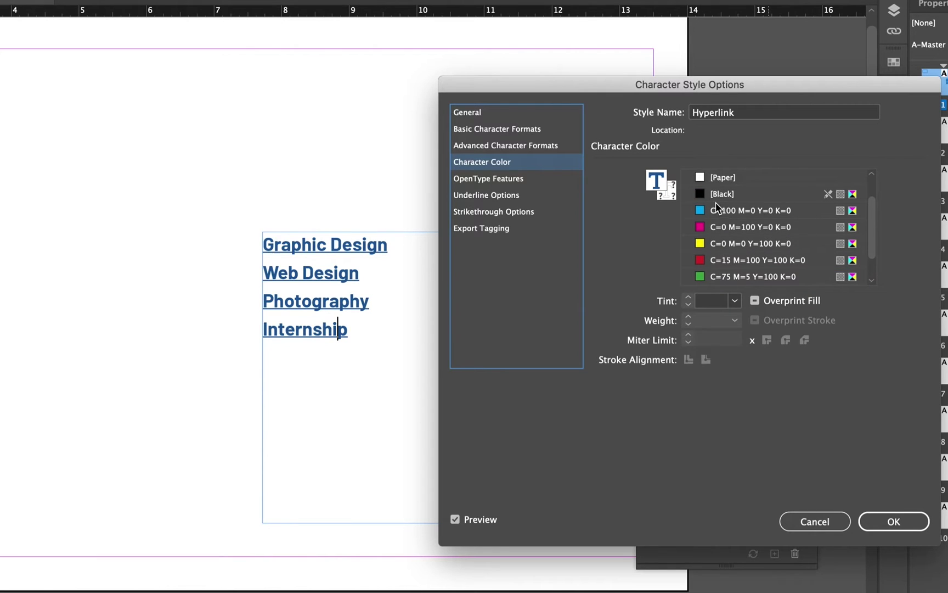
pyautogui.click(720, 194)
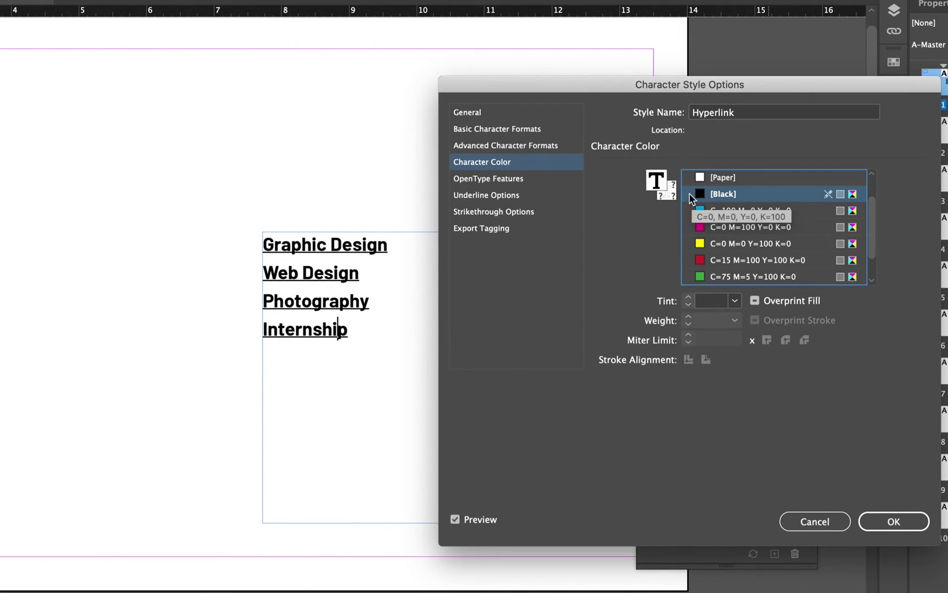
pyautogui.click(544, 196)
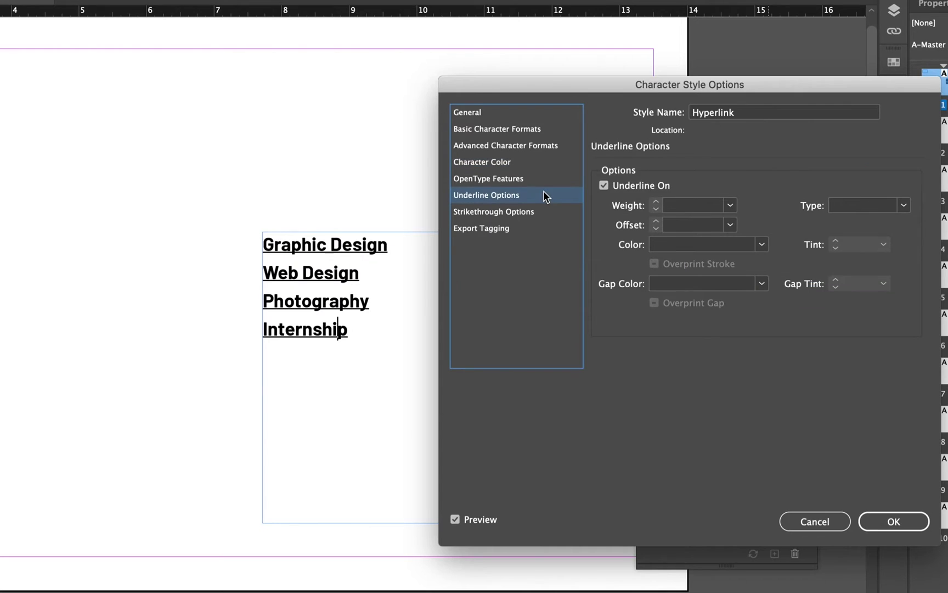
pyautogui.click(605, 185)
pyautogui.click(893, 520)
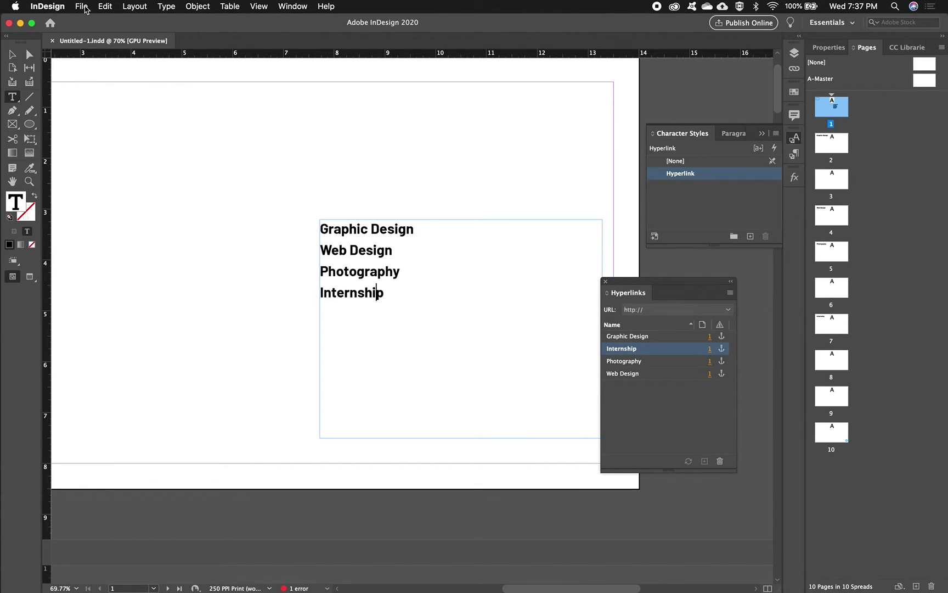
# Step: Export an Adobe PDF (Interactive) file named Links1.pdf with View After Exporting turned on
pyautogui.click(83, 7)
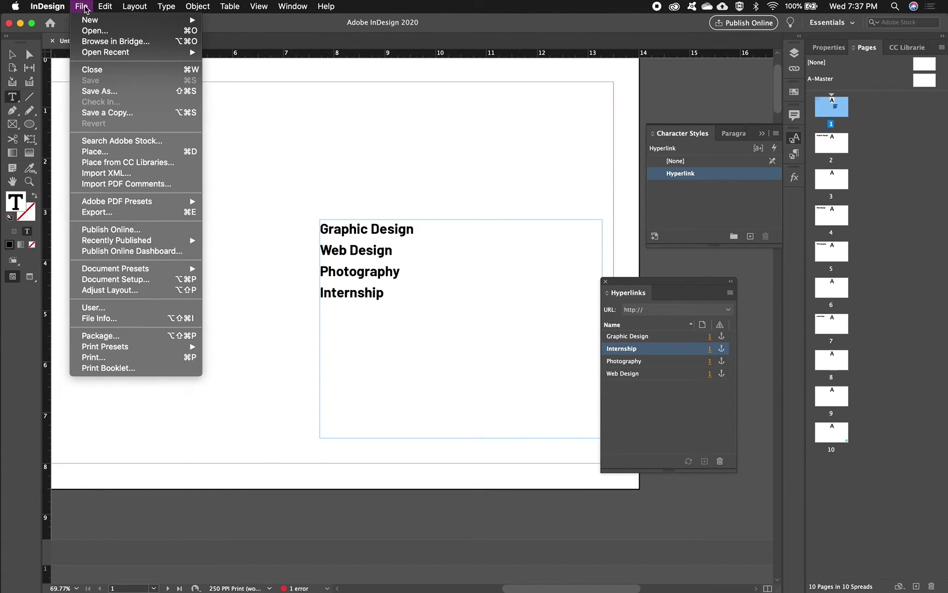
pyautogui.click(116, 212)
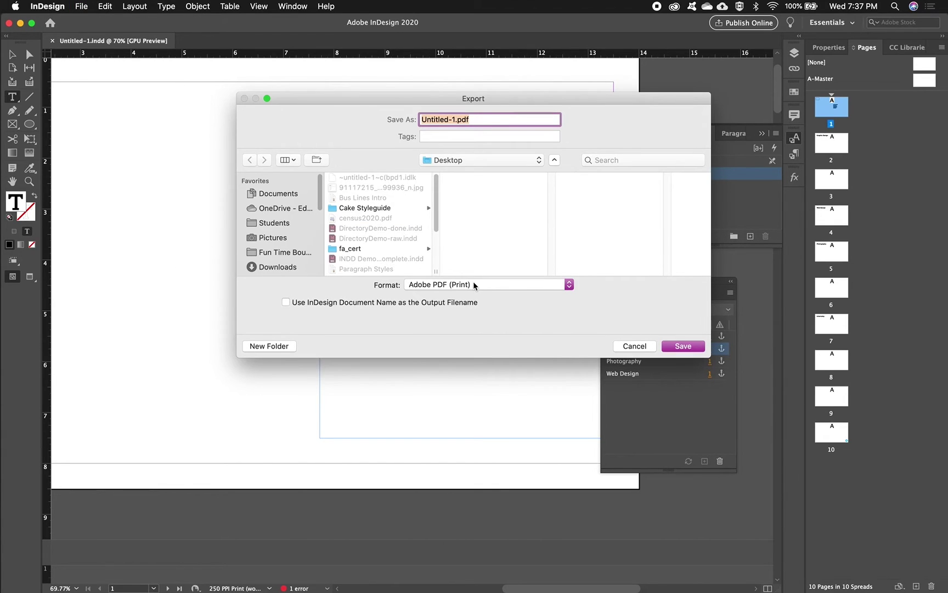
pyautogui.click(475, 285)
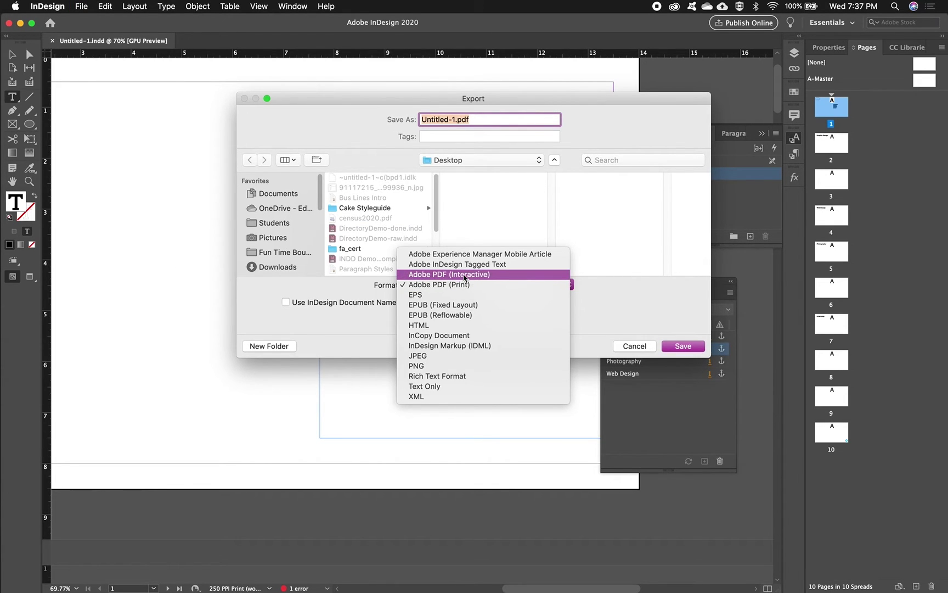
pyautogui.click(464, 275)
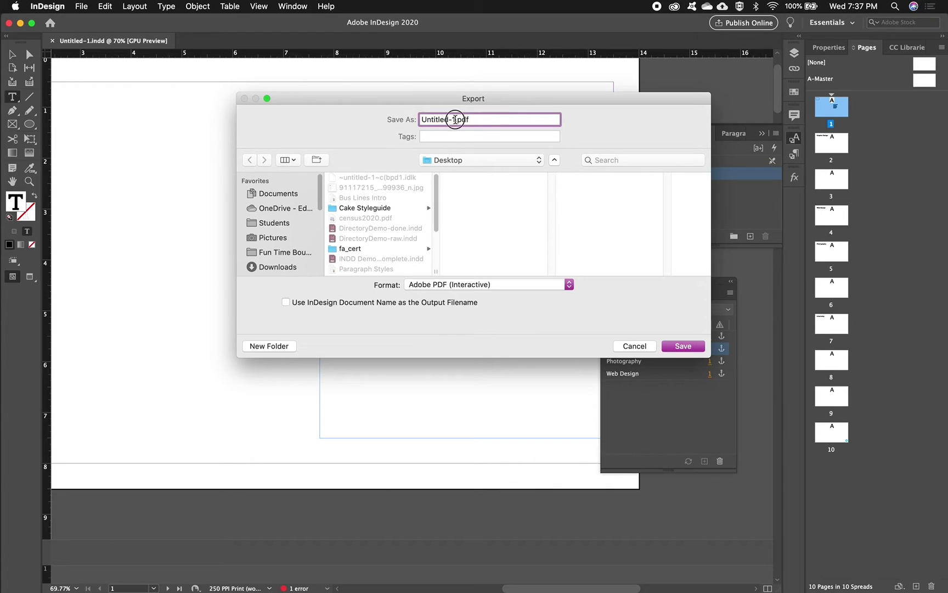
pyautogui.write('Links1')
pyautogui.click(683, 346)
pyautogui.click(460, 314)
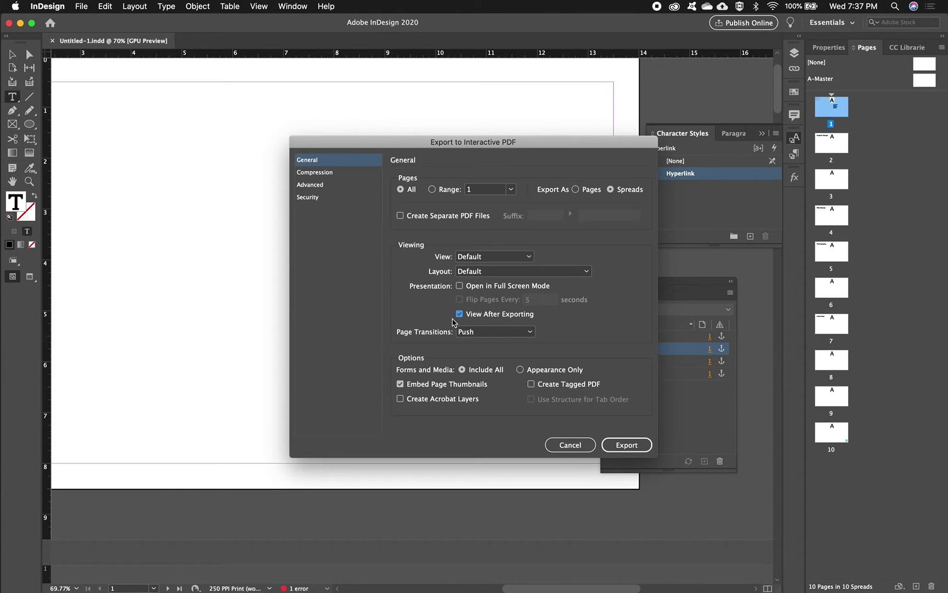
pyautogui.click(627, 445)
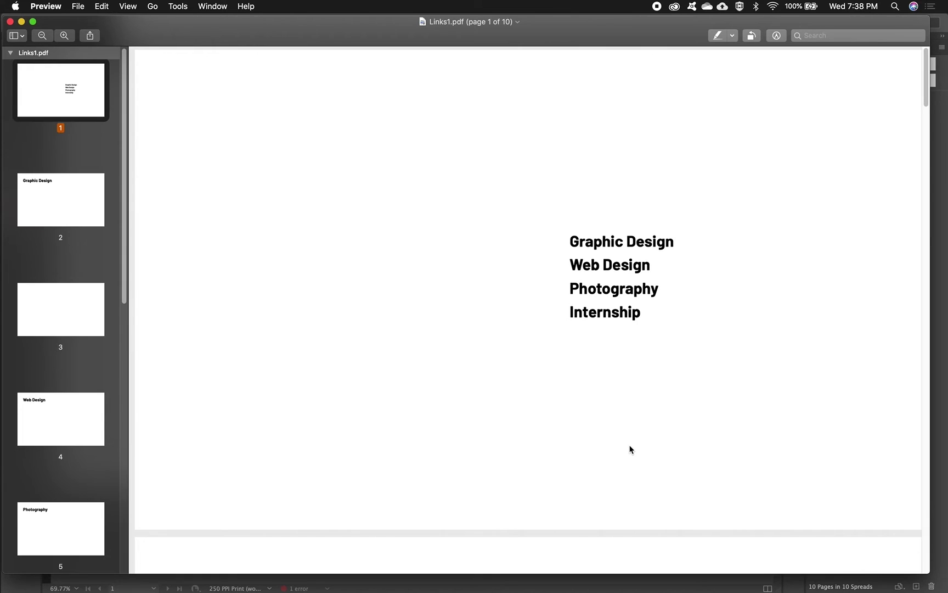
# Step: Test the Graphic Design, Web Design, Photography and Internship links from page 1, then close Preview
pyautogui.click(648, 248)
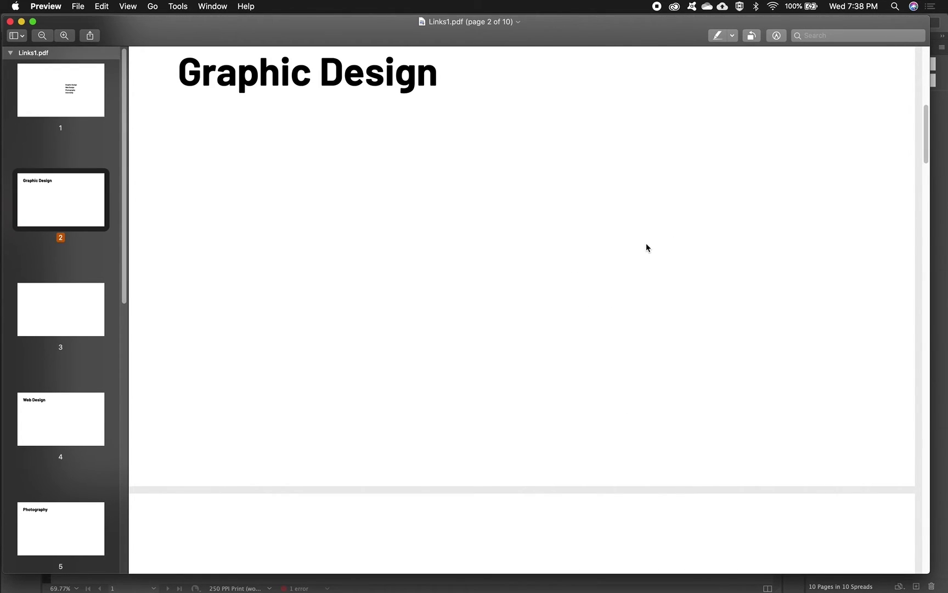
pyautogui.click(90, 101)
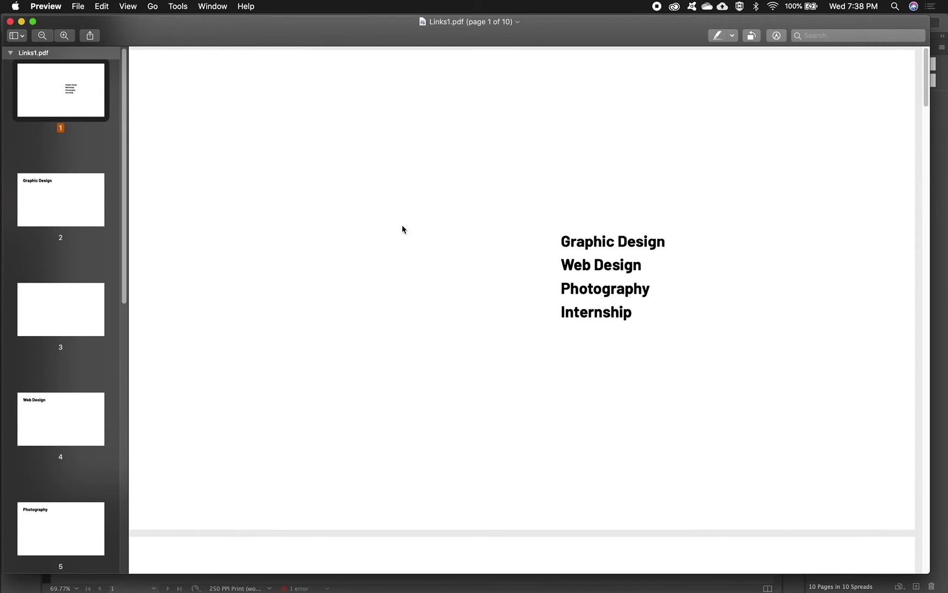
pyautogui.click(583, 270)
pyautogui.click(63, 68)
pyautogui.click(567, 292)
pyautogui.click(79, 98)
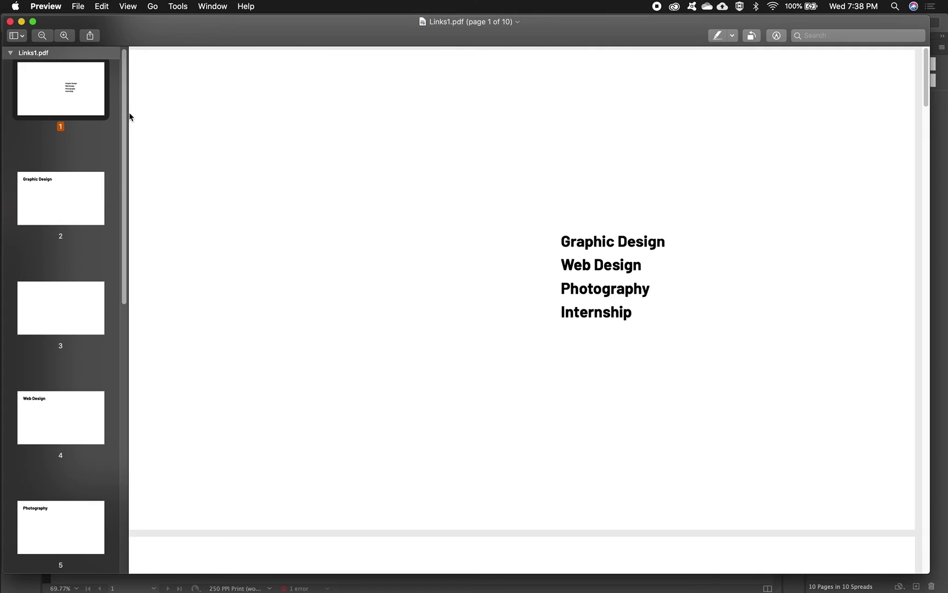
pyautogui.click(618, 312)
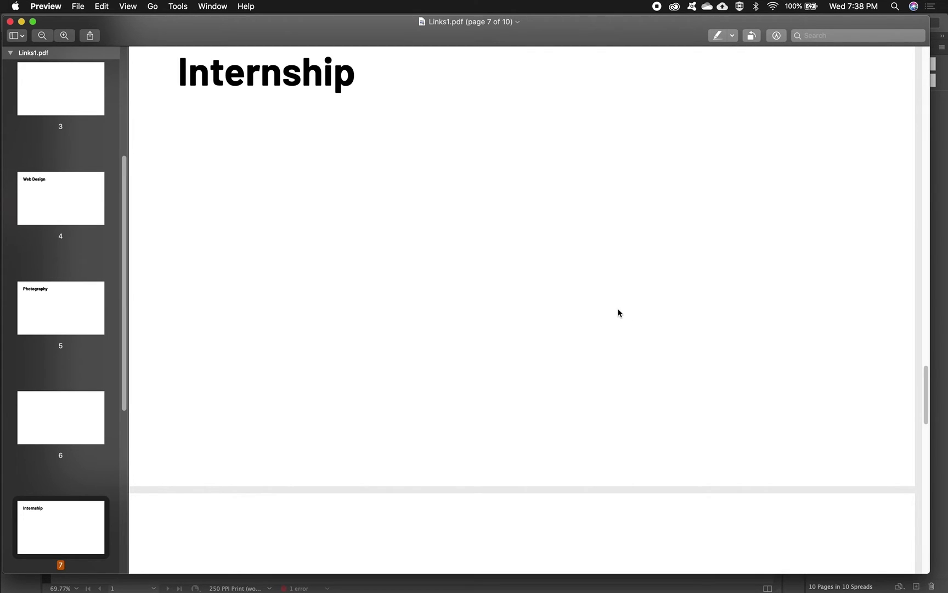
pyautogui.click(10, 22)
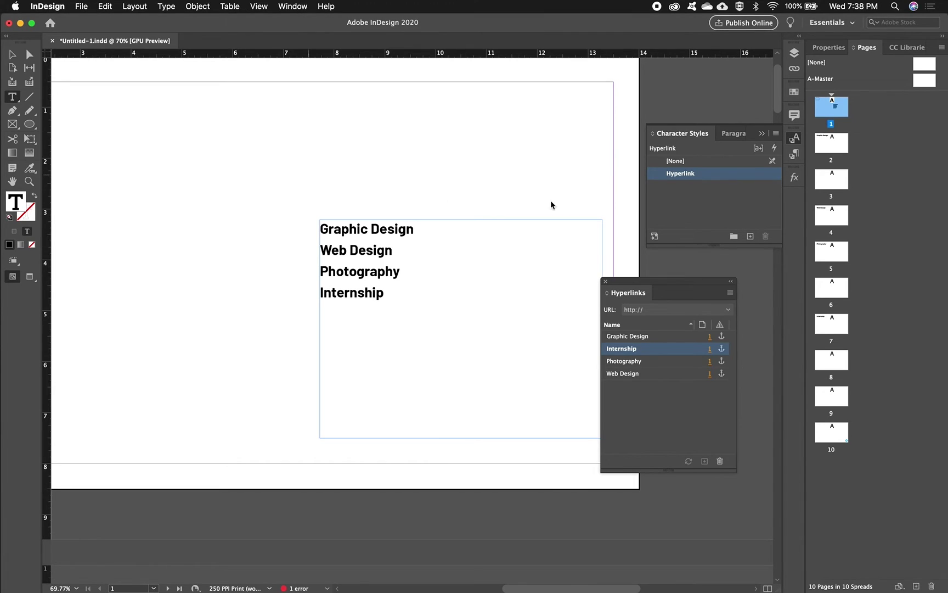
# Step: Move the Internship page after page 8 and Web Design after Photography, then select the Web Design contents entry
pyautogui.click(838, 152)
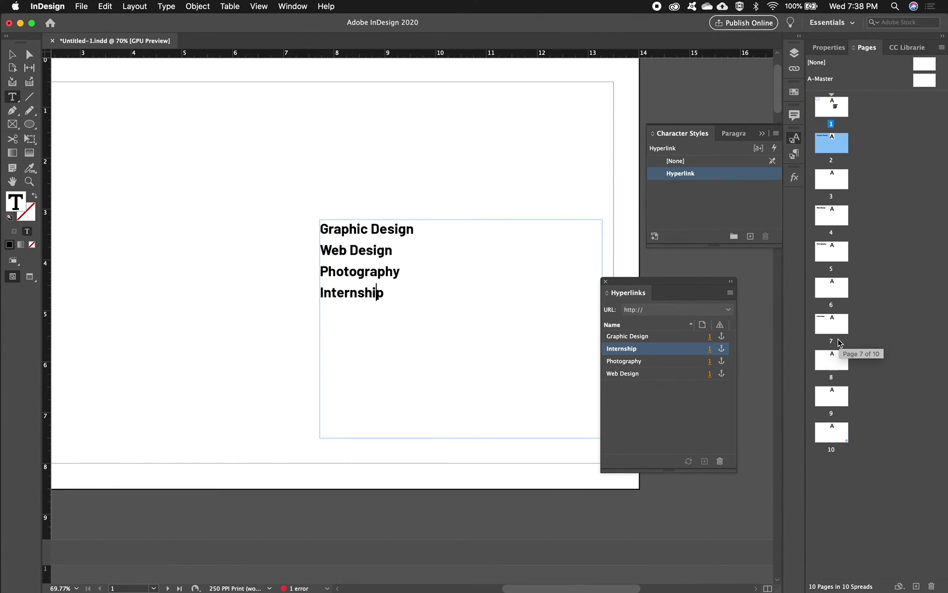
pyautogui.click(831, 330)
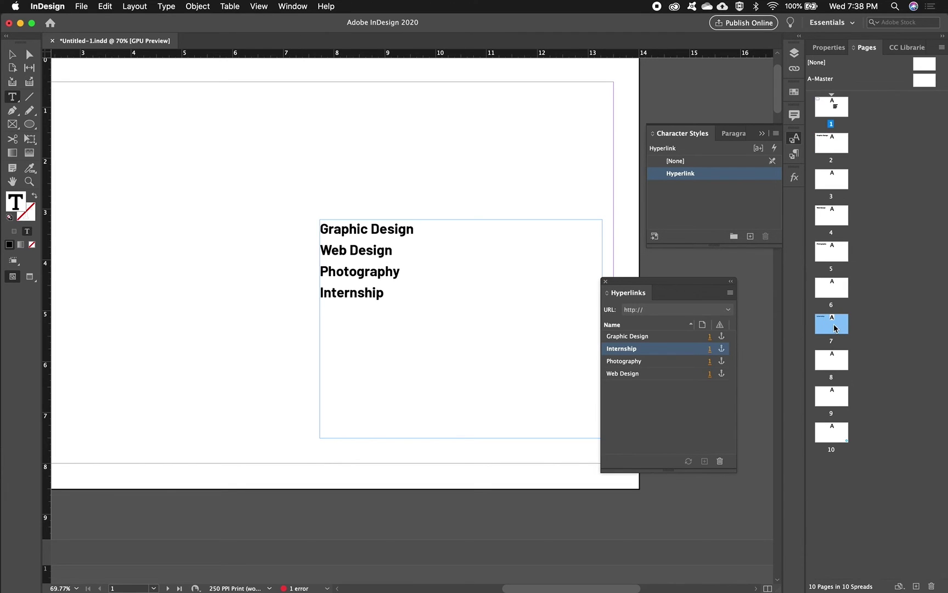
pyautogui.moveTo(828, 328); pyautogui.dragTo(817, 403)
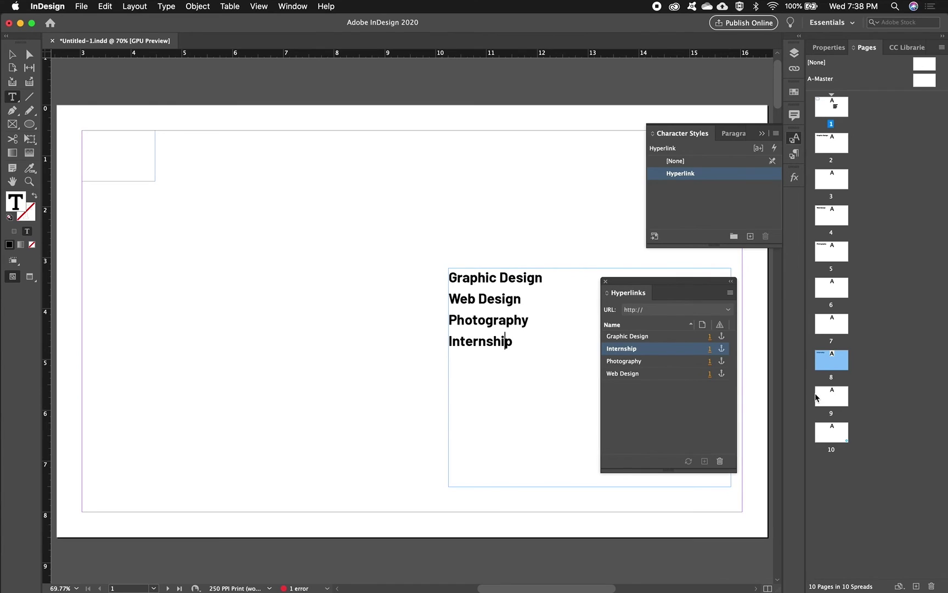
pyautogui.moveTo(825, 217); pyautogui.dragTo(815, 290)
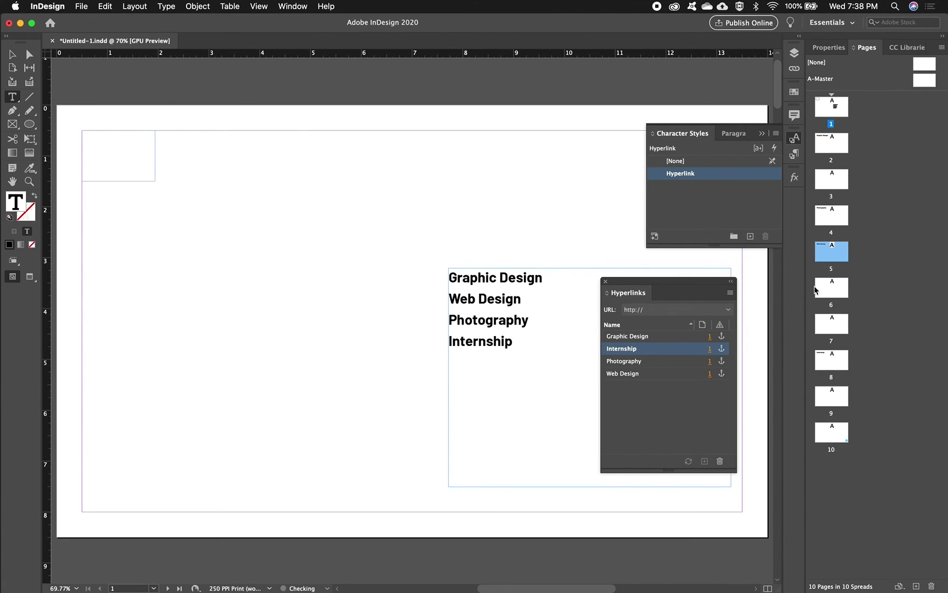
pyautogui.moveTo(829, 254); pyautogui.dragTo(859, 296)
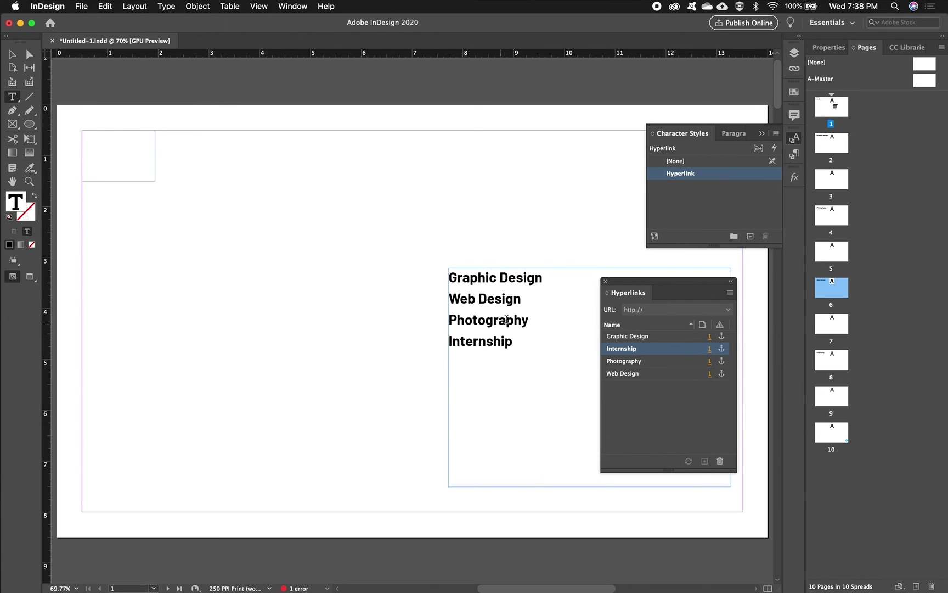
pyautogui.moveTo(521, 299); pyautogui.dragTo(446, 298)
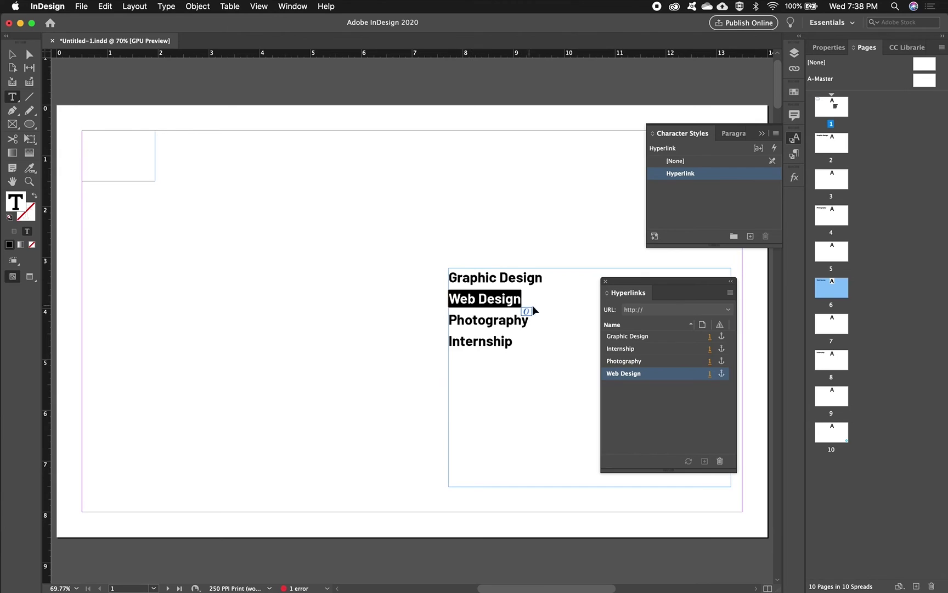
# Step: Relocate the Web Design entry below Photography in the contents list and scroll through the pages to check
pyautogui.press('BackSpace')
pyautogui.press('BackSpace')
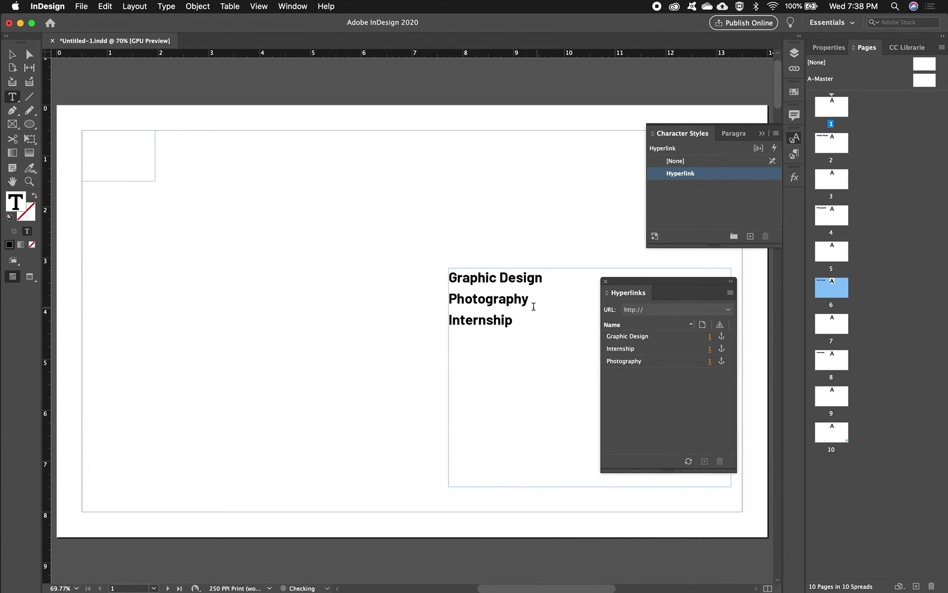
pyautogui.click(531, 299)
pyautogui.press('super+z')
pyautogui.press('super+z')
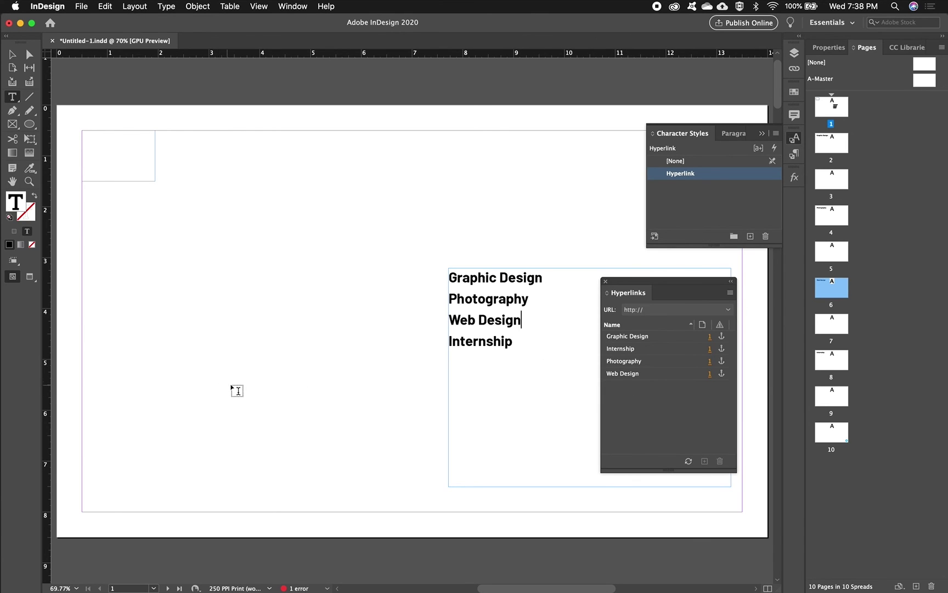
pyautogui.scroll(-10, 236, 388)
pyautogui.scroll(-5, 266, 391)
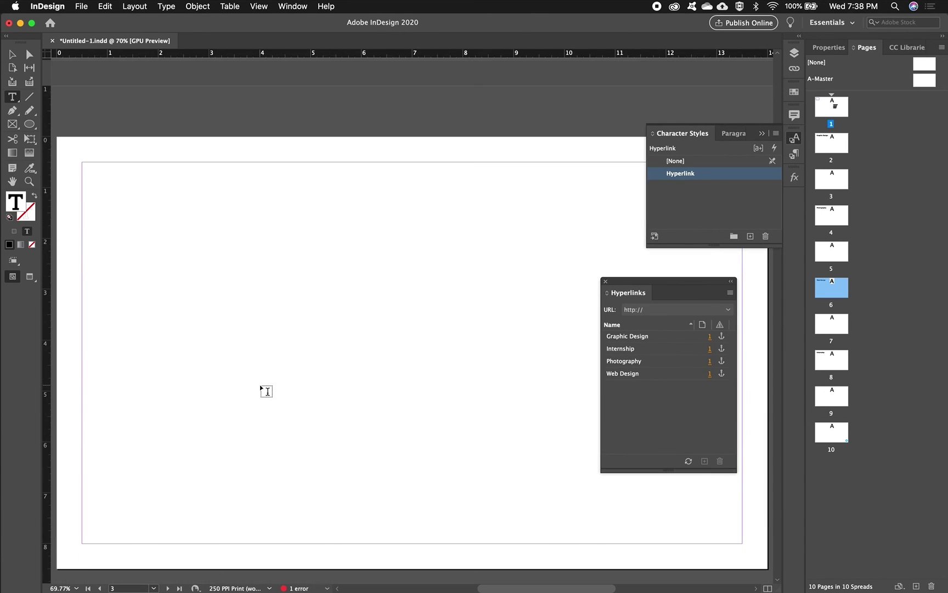
pyautogui.scroll(-10, 247, 452)
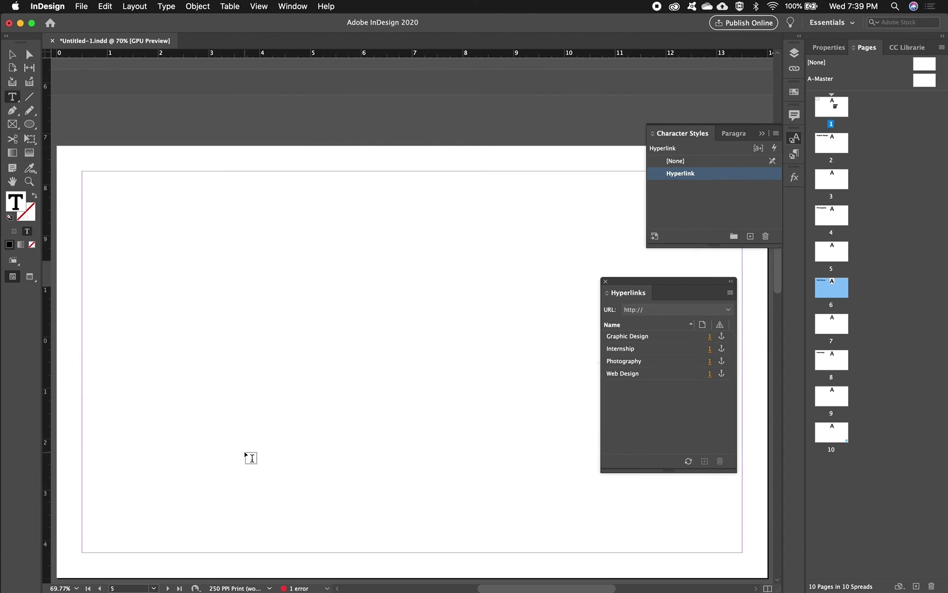
pyautogui.scroll(-10, 251, 458)
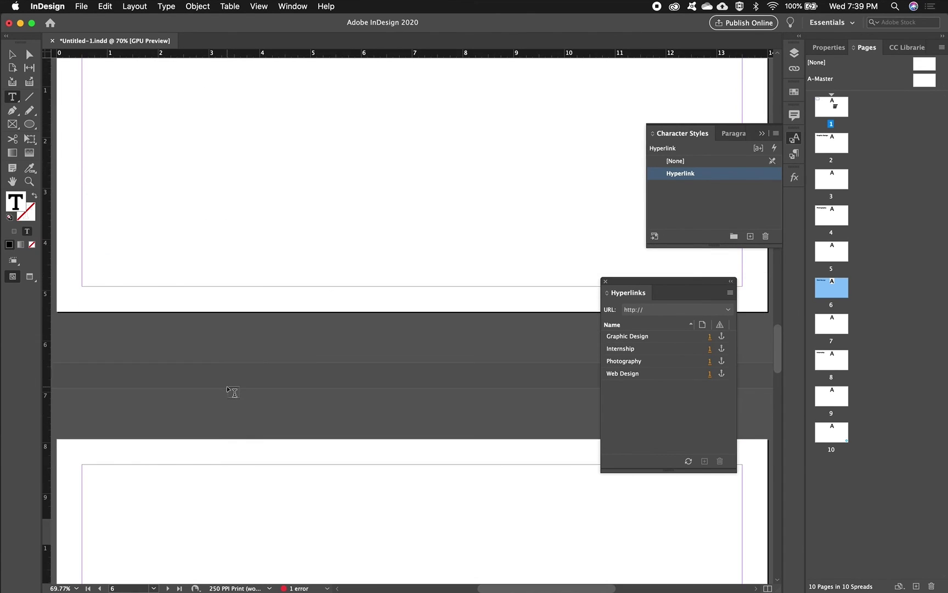
pyautogui.scroll(-5, 233, 392)
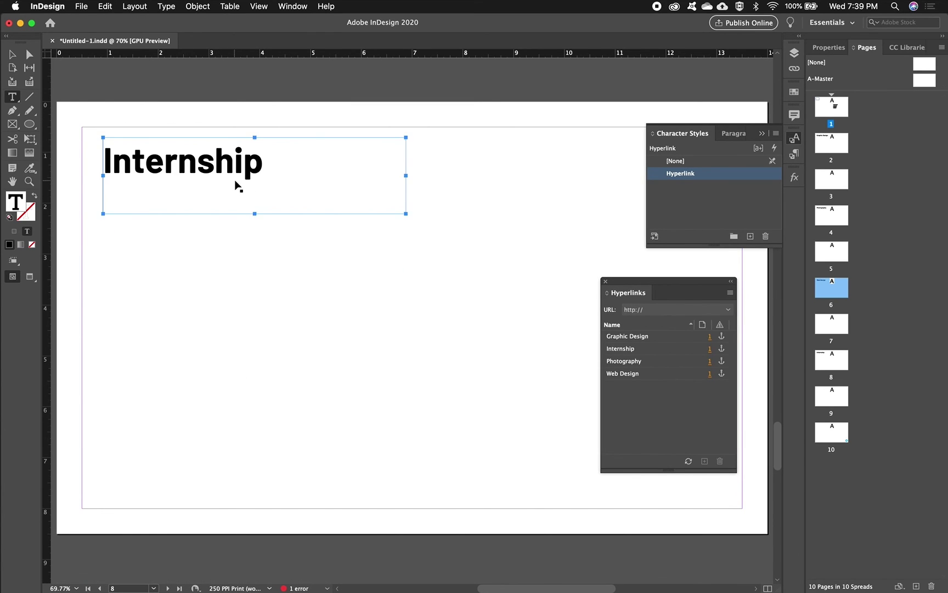
# Step: Save the document, then export it as Adobe PDF (Interactive) renamed from Links1 to Links2.pdf
pyautogui.press('super+s')
pyautogui.press('super+e')
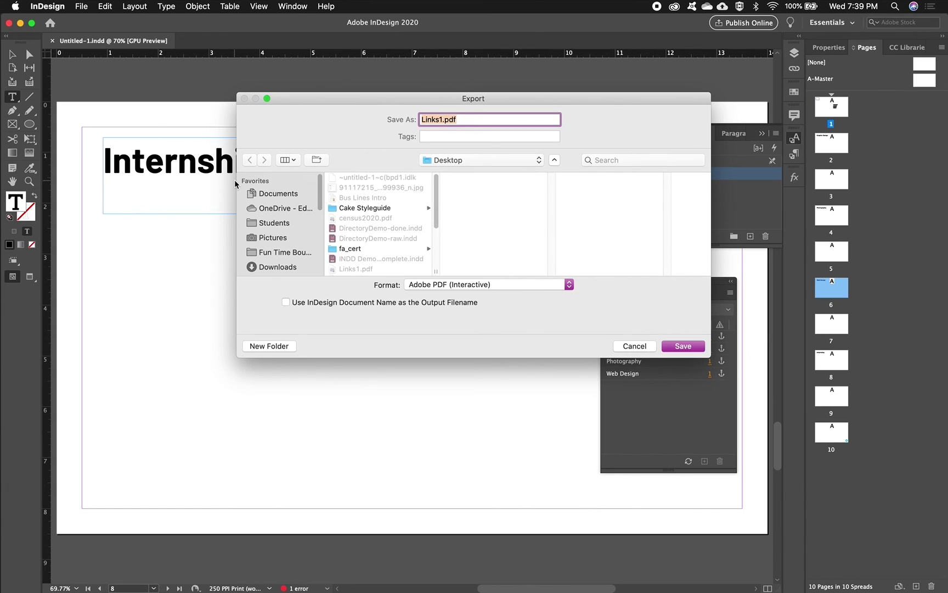
pyautogui.click(443, 120)
pyautogui.press('BackSpace')
pyautogui.write('2')
pyautogui.click(502, 285)
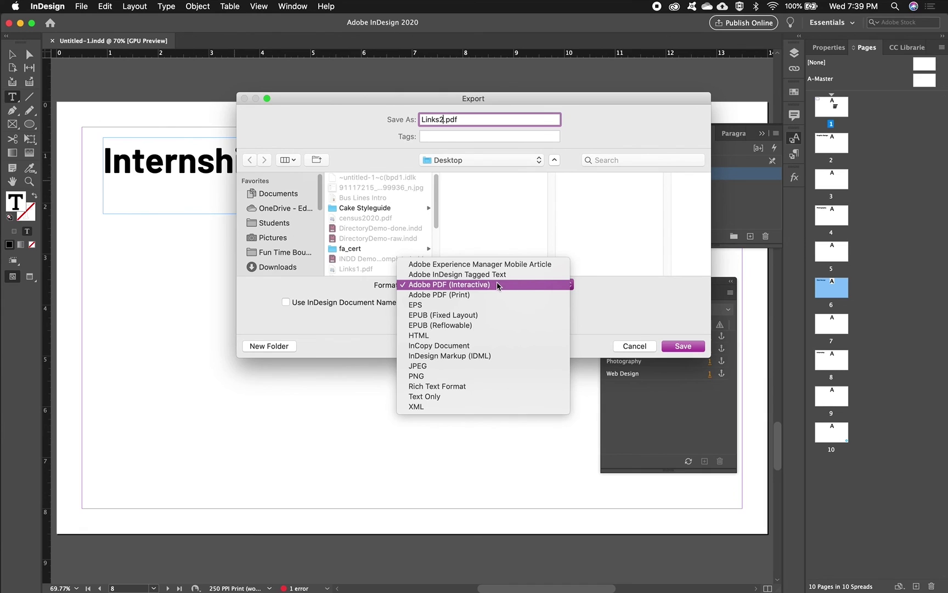
pyautogui.click(484, 285)
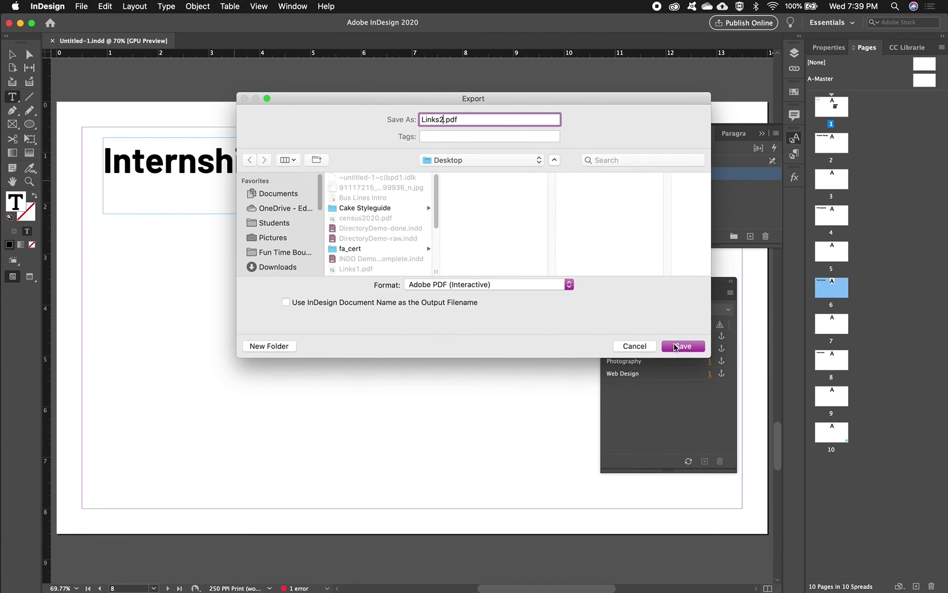
pyautogui.click(681, 346)
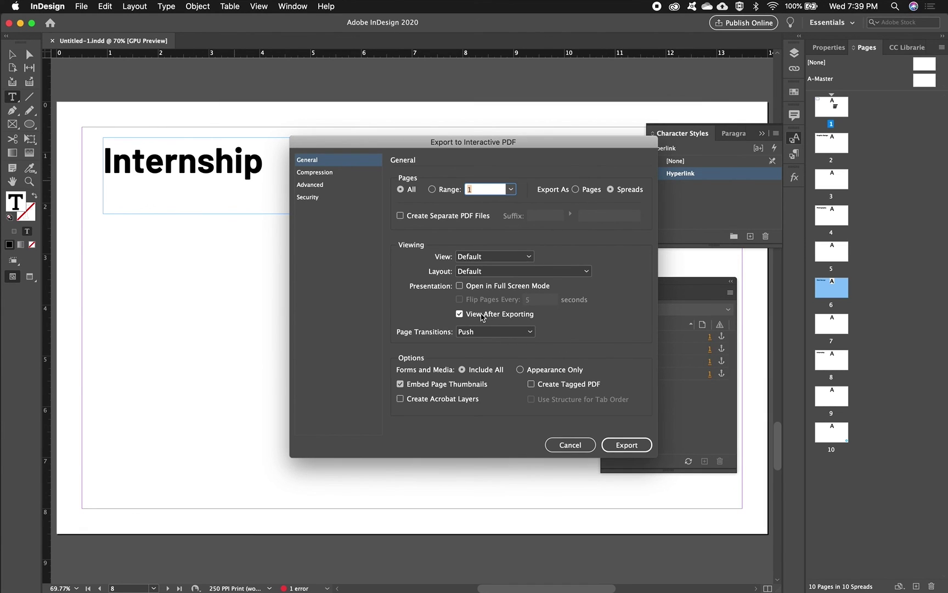
pyautogui.click(623, 447)
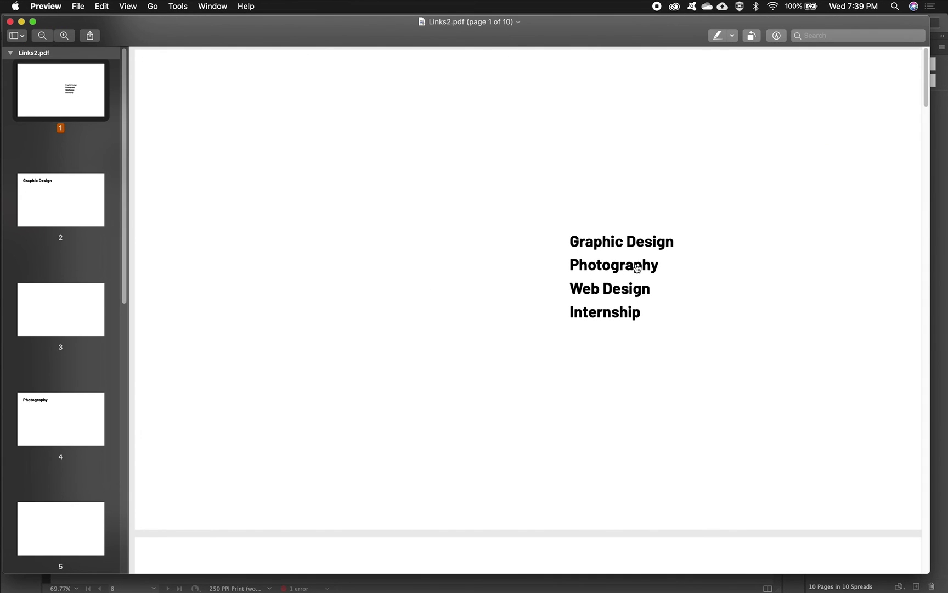
# Step: Test the Graphic Design, Photography, Web Design and Internship links, ending on the page 8 Internship heading
pyautogui.click(635, 243)
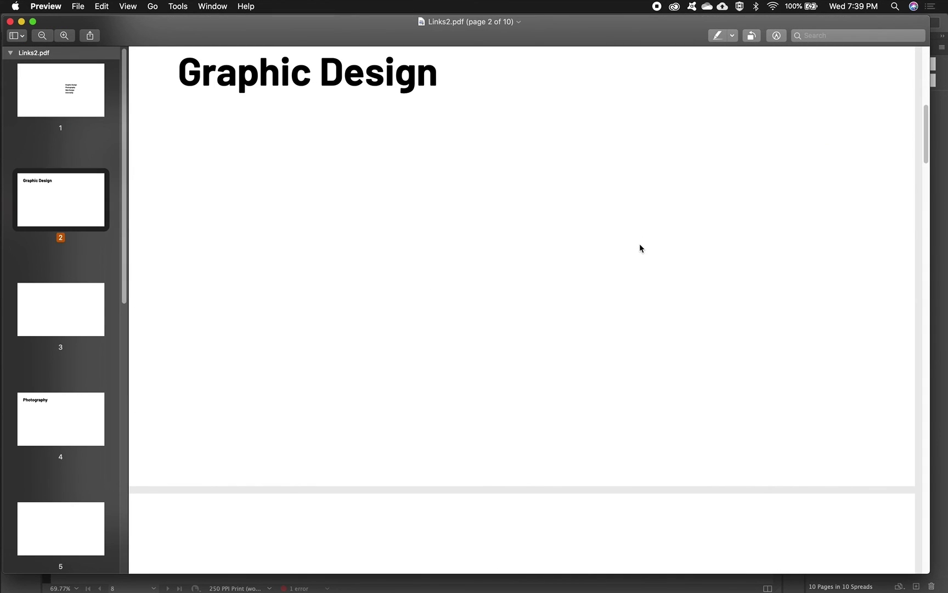
pyautogui.click(87, 100)
pyautogui.click(597, 274)
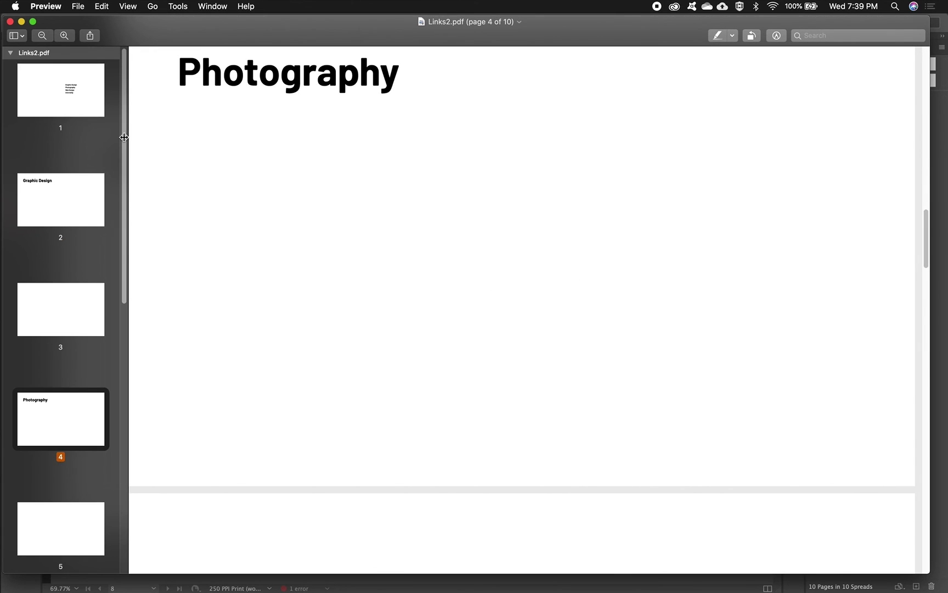
pyautogui.click(75, 111)
pyautogui.click(626, 294)
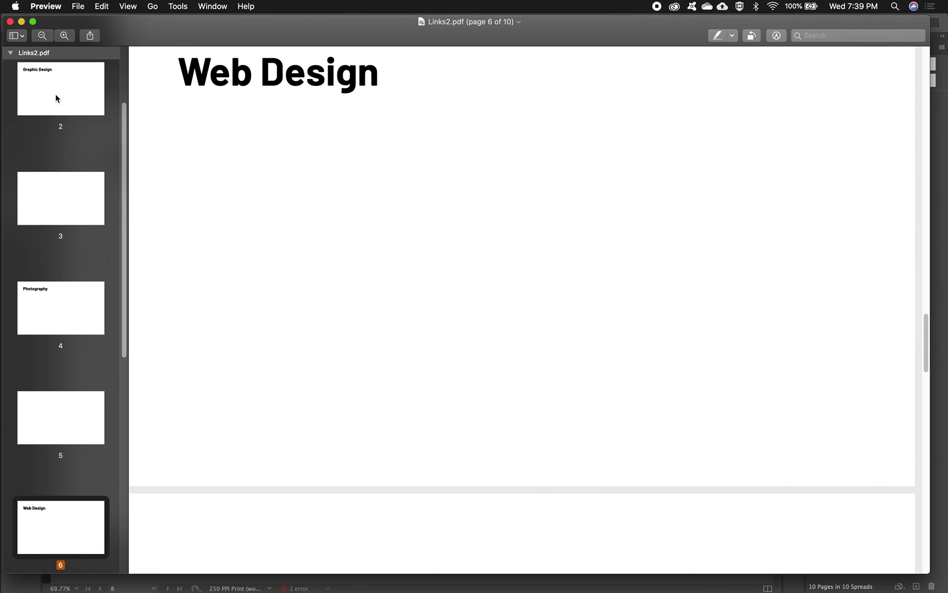
pyautogui.scroll(3, 72, 110)
pyautogui.click(70, 90)
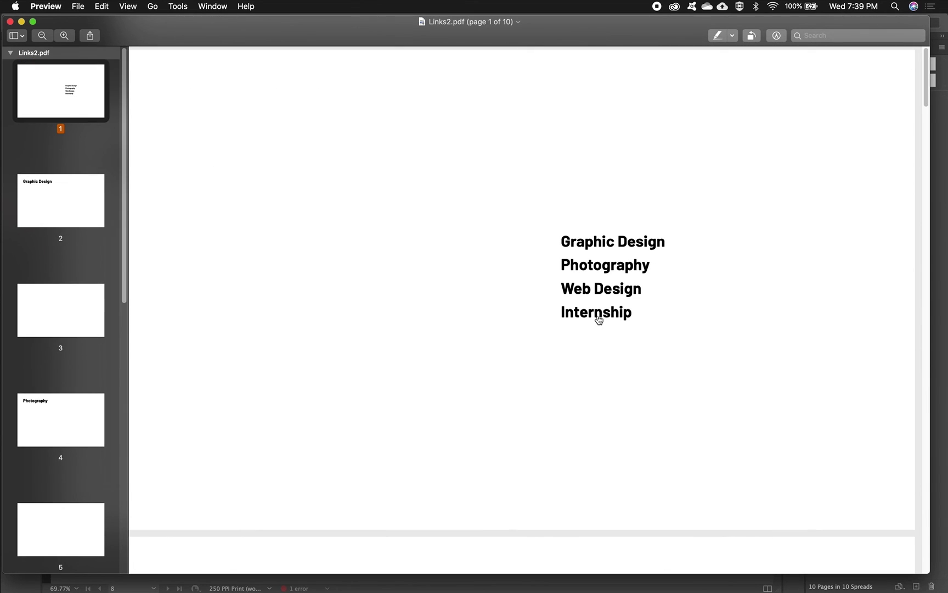
pyautogui.click(615, 316)
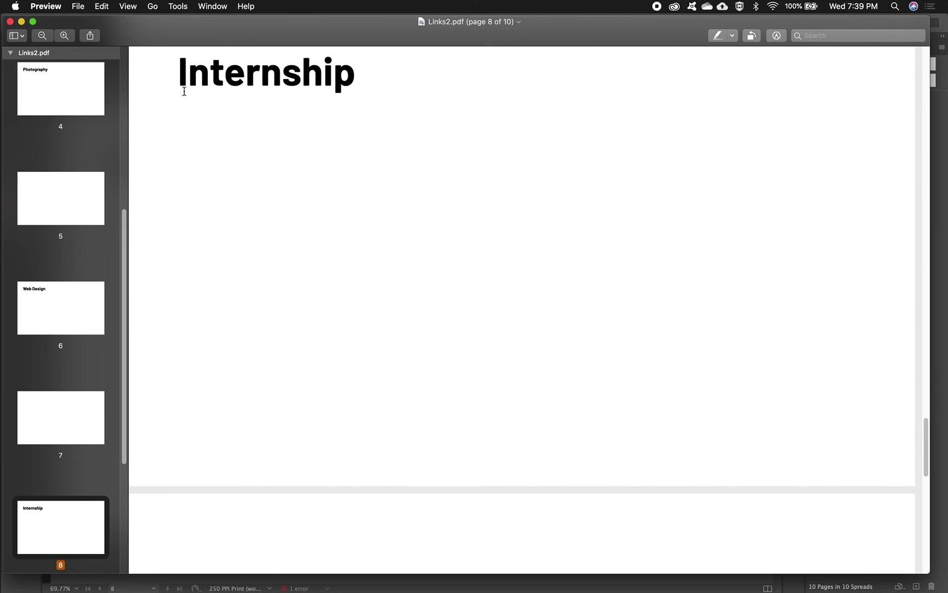